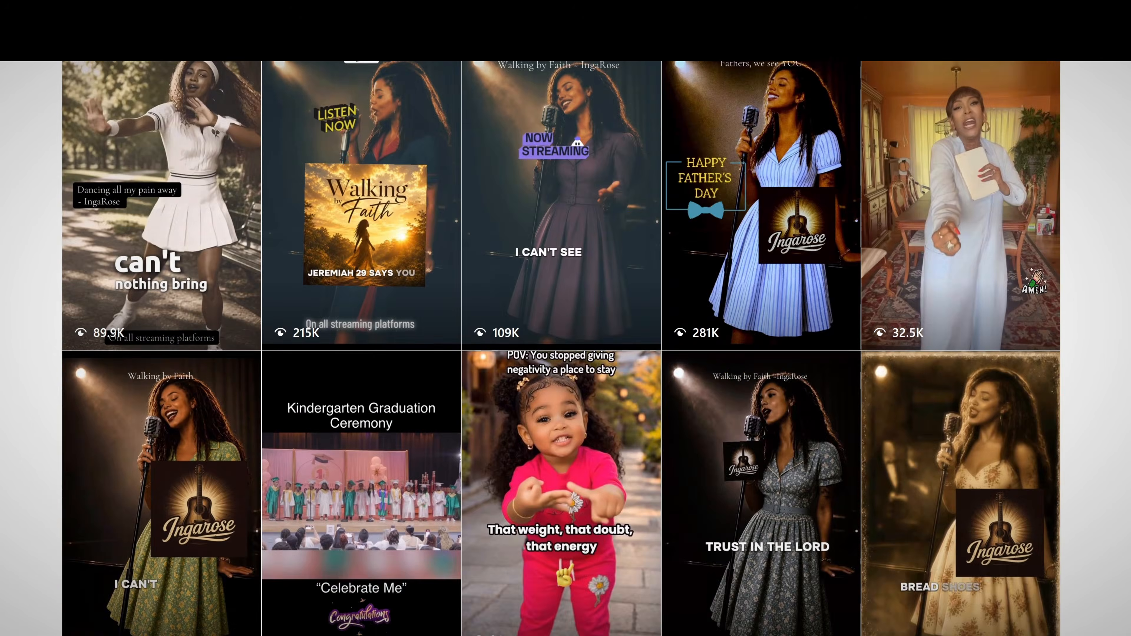
{"action": "scroll", "coordinate": [561, 445], "scroll_direction": "up", "scroll_amount": 20}
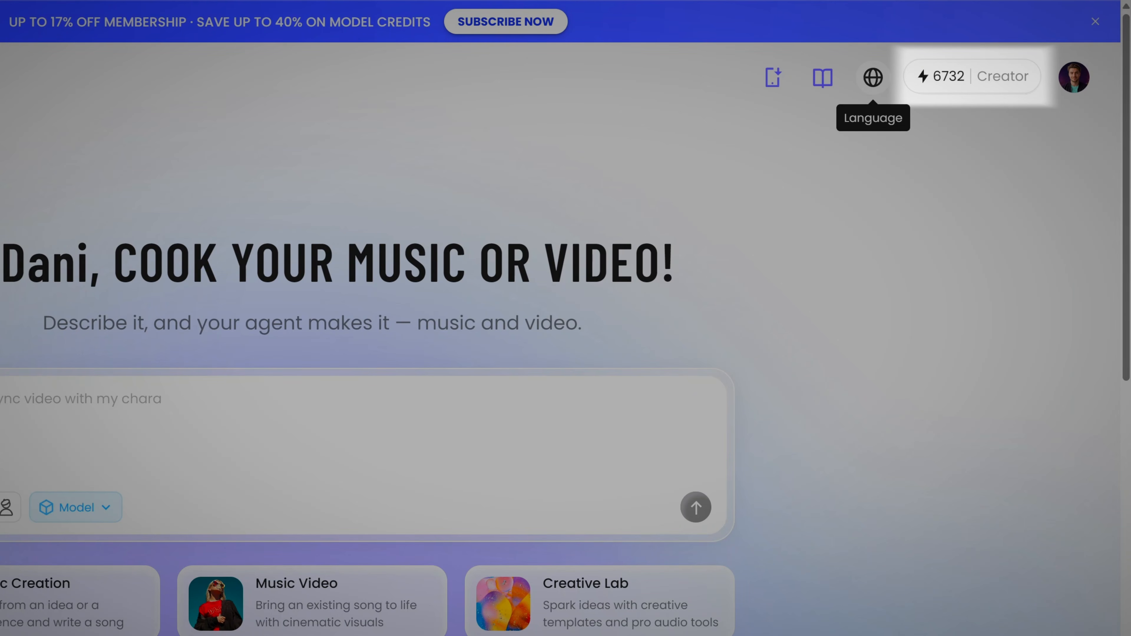
{"action": "left_click", "coordinate": [872, 76]}
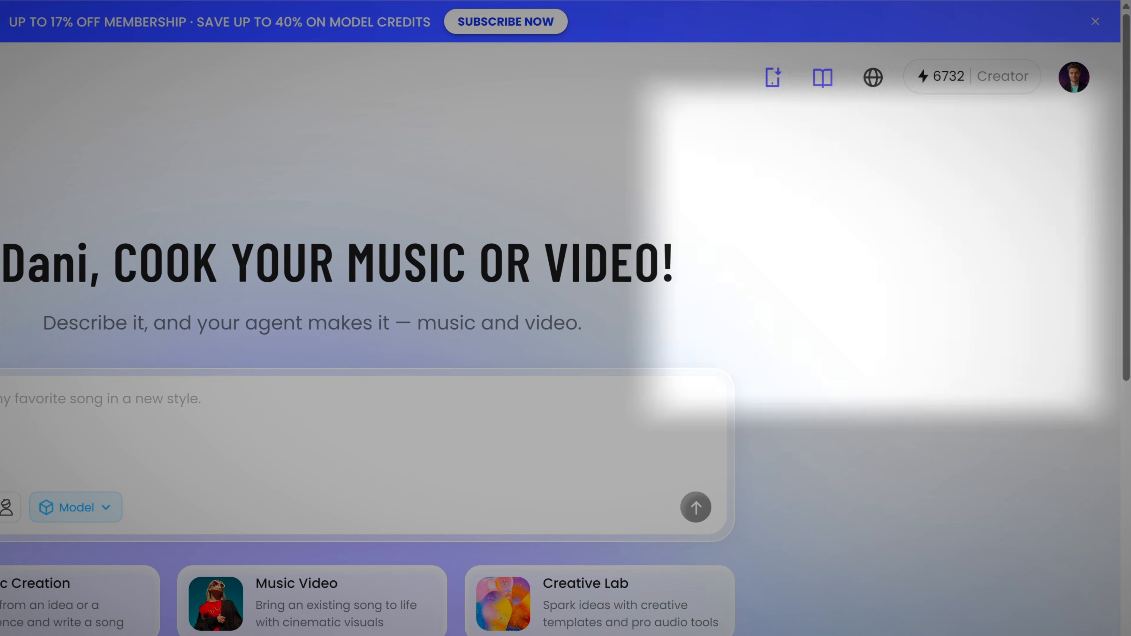
{"action": "left_click", "coordinate": [773, 77]}
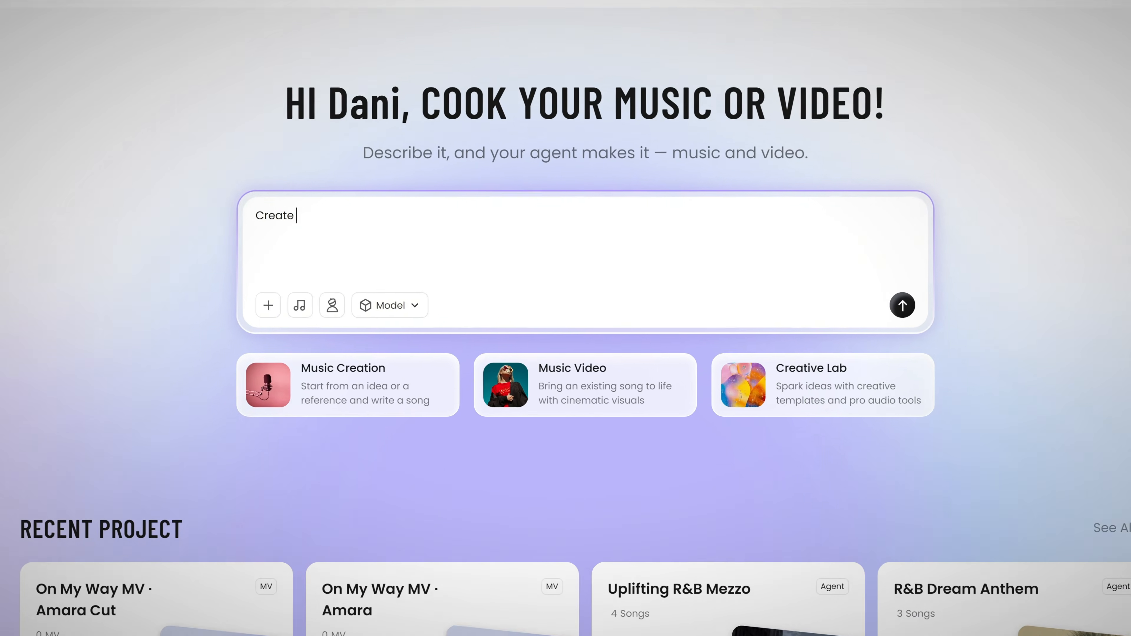
Step: Write the prompt "Create an upbeat contemporary r&b song with a female mezzo-soprano vocalist featuring powerful high notes."
{"action": "type", "text": "an upbeat contemporary r"}
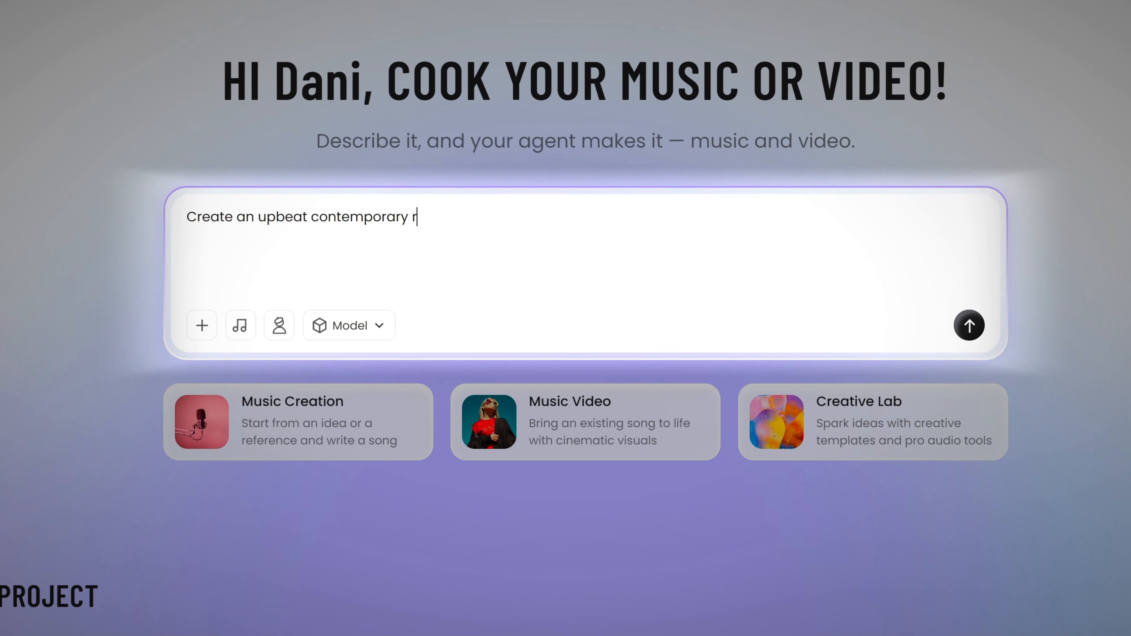
{"action": "type", "text": "&b song with a female mezzo-sop"}
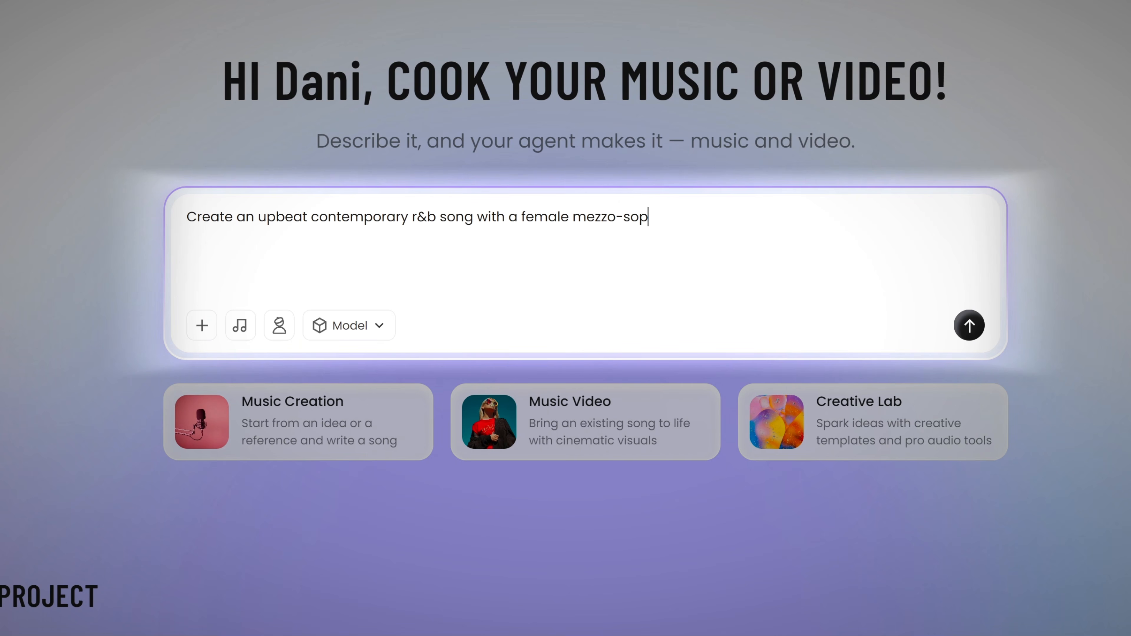
{"action": "type", "text": "rano vocalist featuring powerful high notes."}
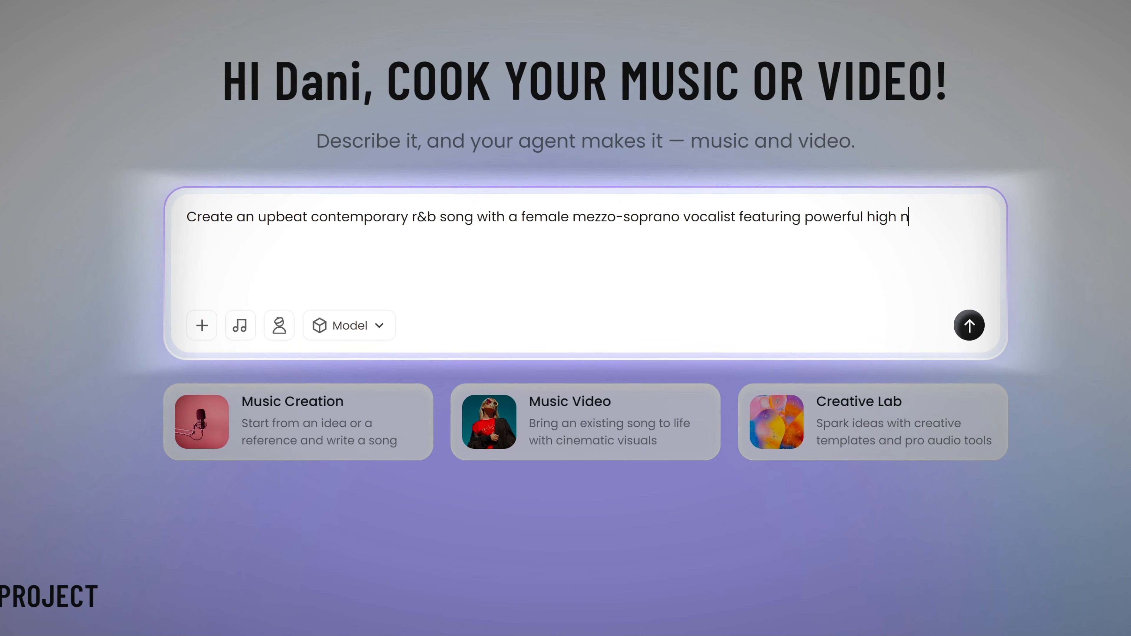
Step: Review the prompt's attachment options and the available Music, Image, Video and Text models
{"action": "mouse_move", "coordinate": [202, 326]}
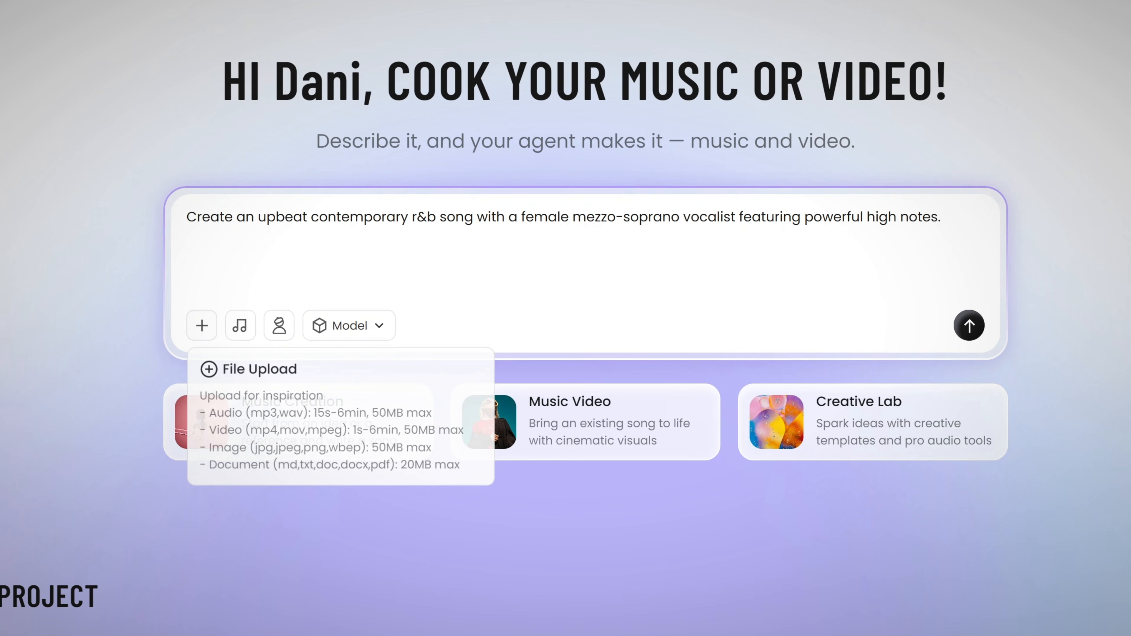
{"action": "mouse_move", "coordinate": [240, 325]}
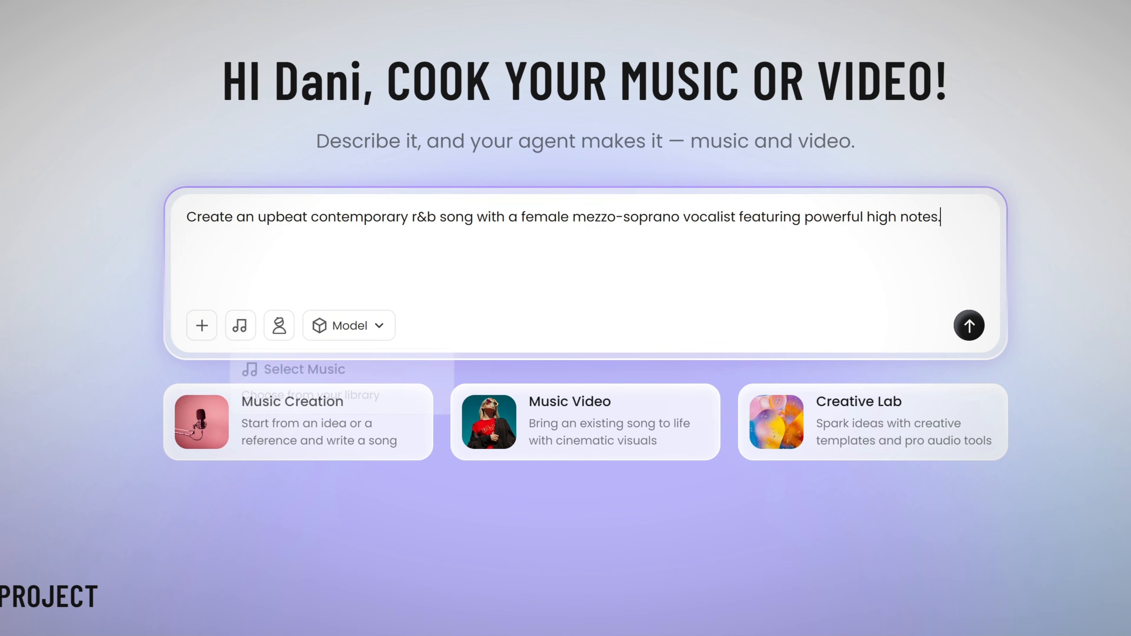
{"action": "mouse_move", "coordinate": [279, 326]}
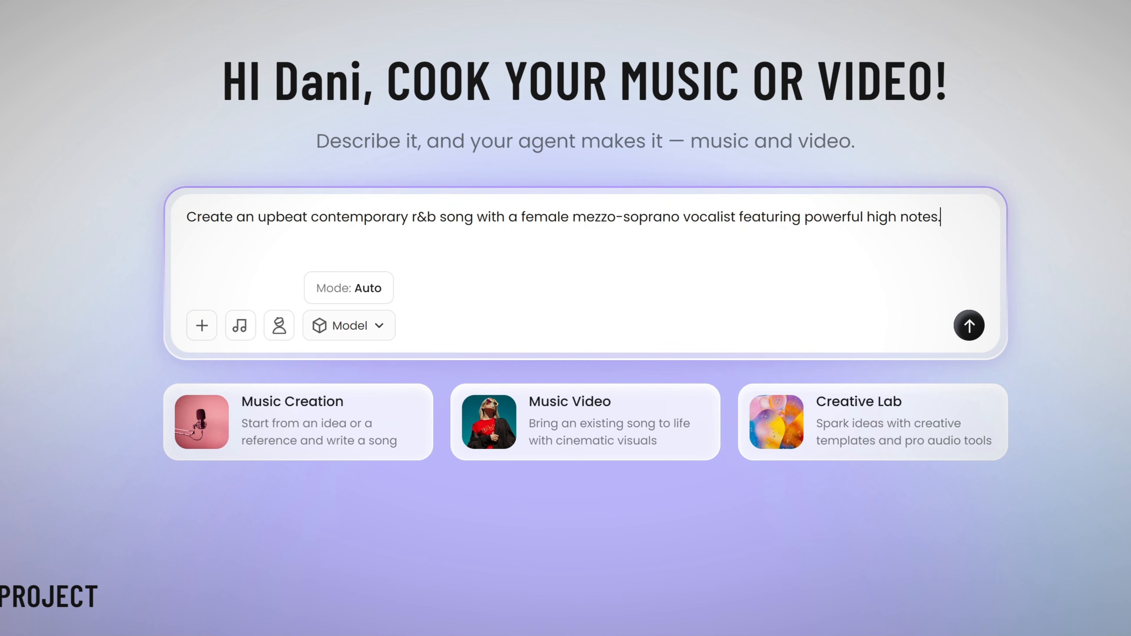
{"action": "left_click", "coordinate": [349, 326]}
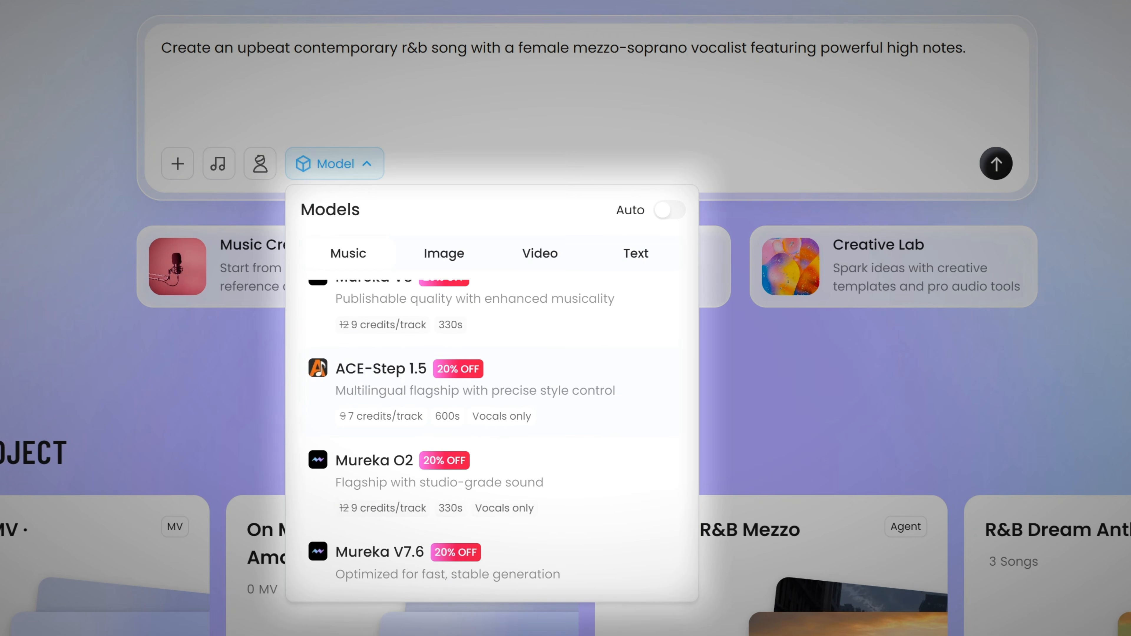
{"action": "scroll", "coordinate": [493, 436], "scroll_direction": "up", "scroll_amount": 10}
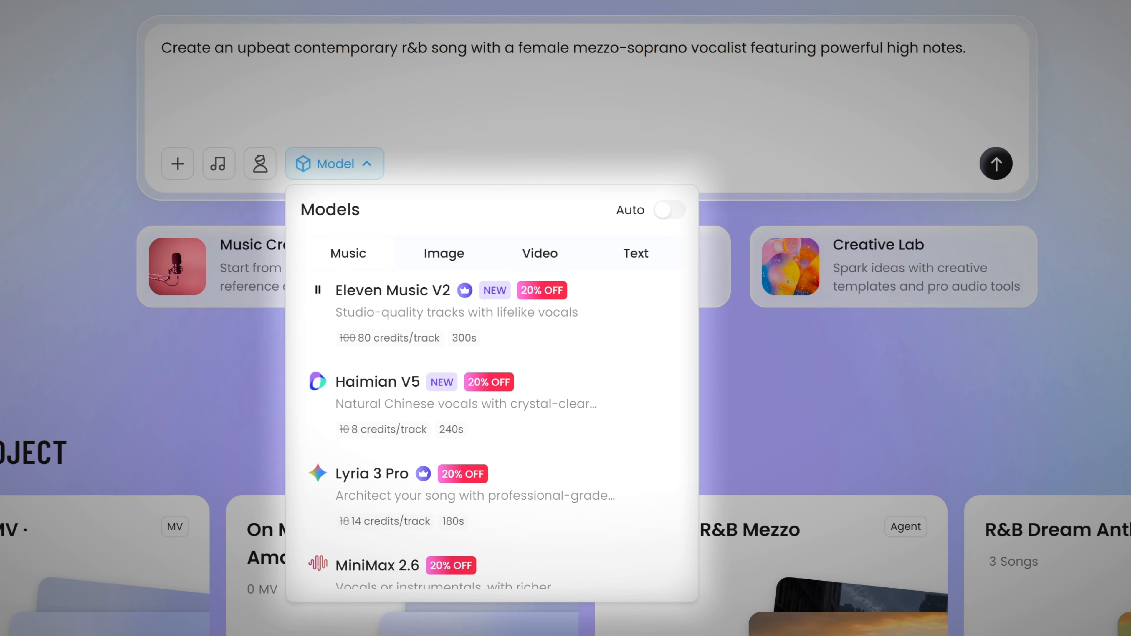
{"action": "scroll", "coordinate": [492, 400], "scroll_direction": "up", "scroll_amount": 3}
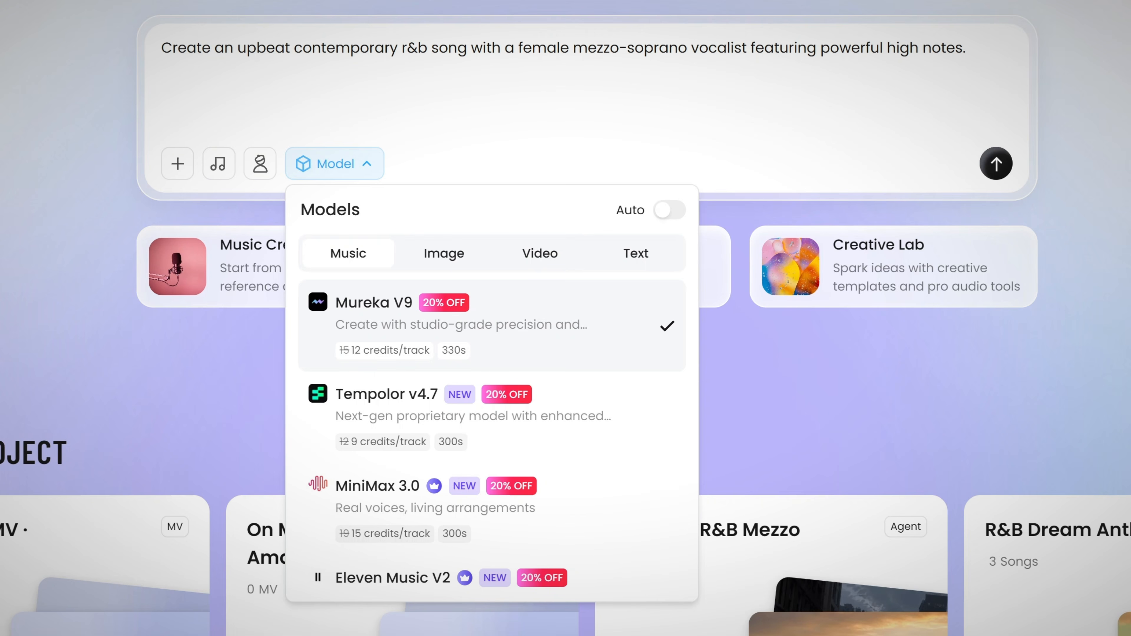
{"action": "left_click", "coordinate": [443, 253]}
{"action": "scroll", "coordinate": [492, 360], "scroll_direction": "down", "scroll_amount": 2}
{"action": "scroll", "coordinate": [492, 434], "scroll_direction": "up", "scroll_amount": 3}
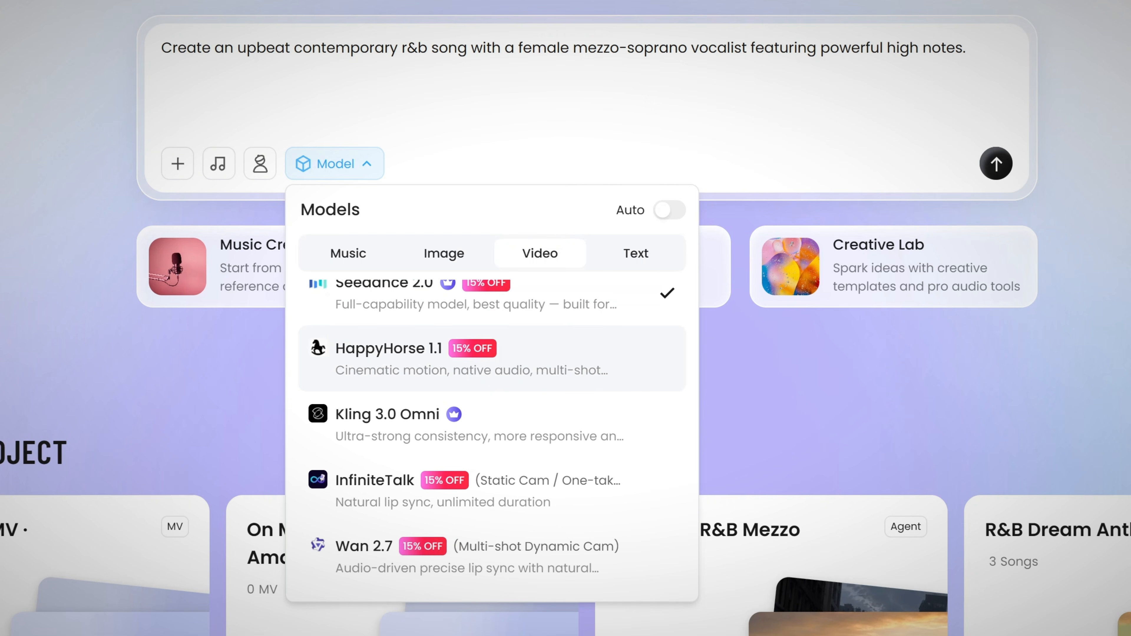
{"action": "scroll", "coordinate": [492, 377], "scroll_direction": "up", "scroll_amount": 3}
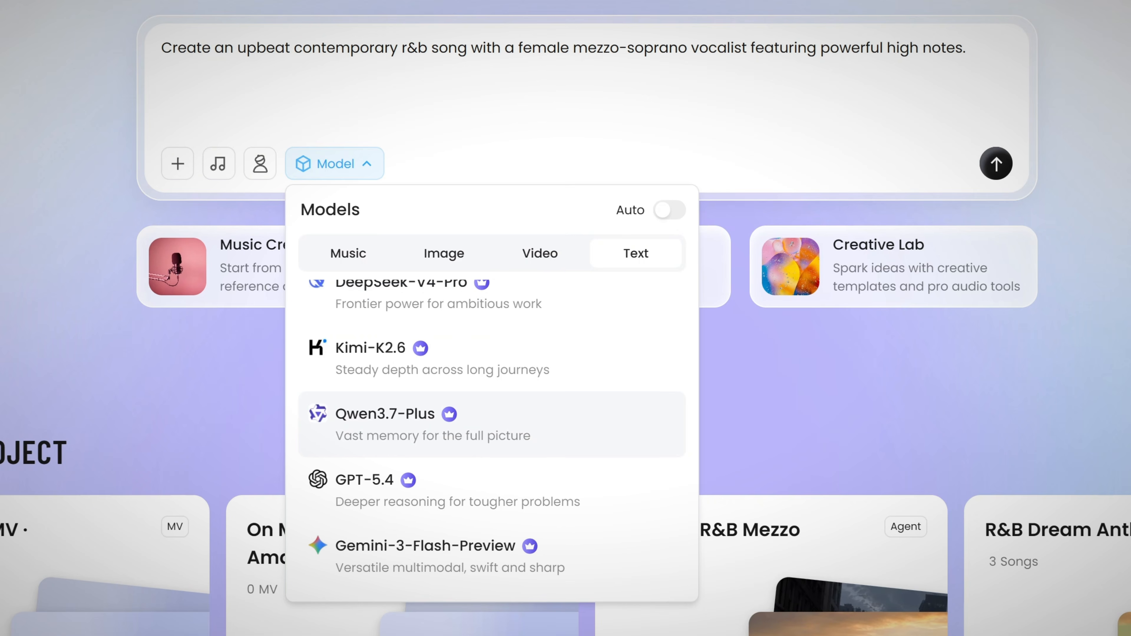
{"action": "scroll", "coordinate": [492, 434], "scroll_direction": "up", "scroll_amount": 5}
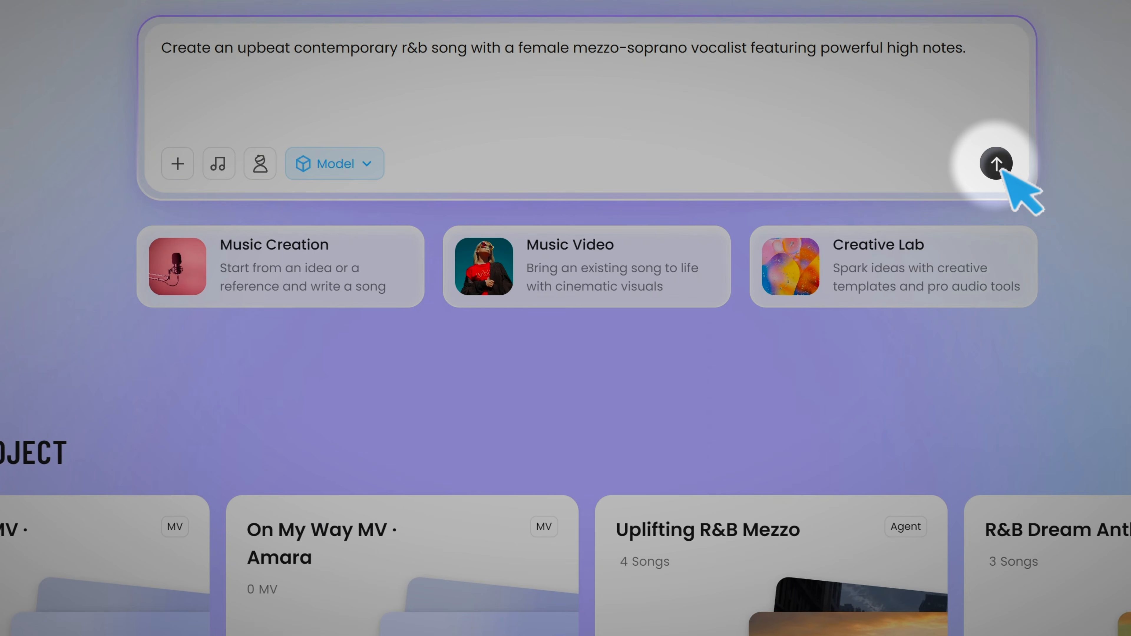
Step: Submit the song prompt and confirm "Do all of them" as the creative direction
{"action": "left_click", "coordinate": [997, 164]}
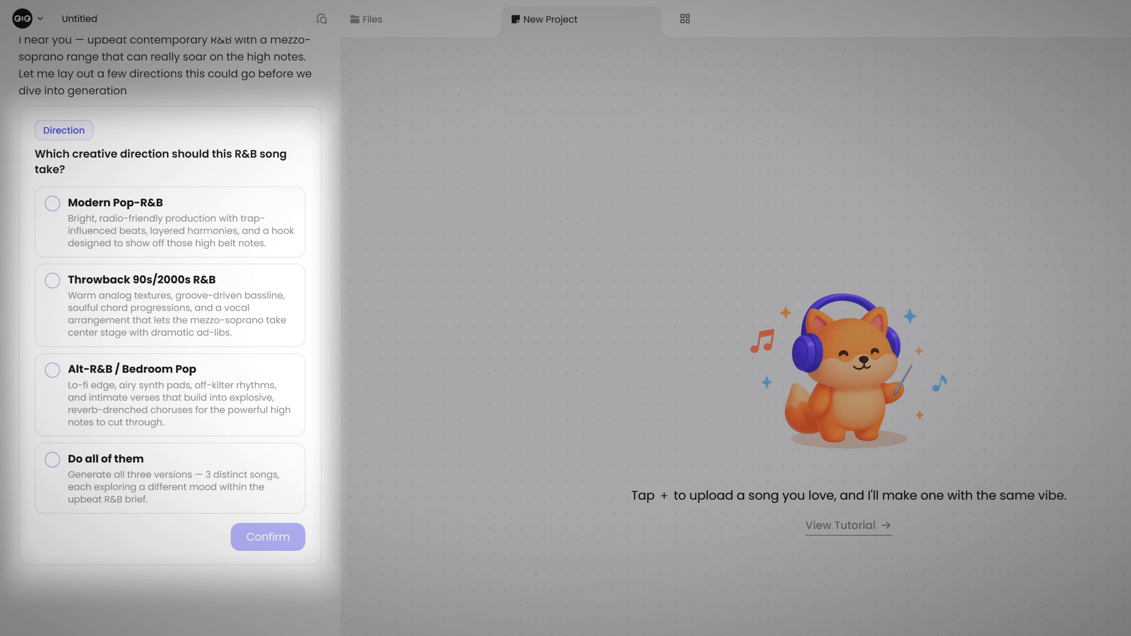
{"action": "left_click", "coordinate": [52, 460]}
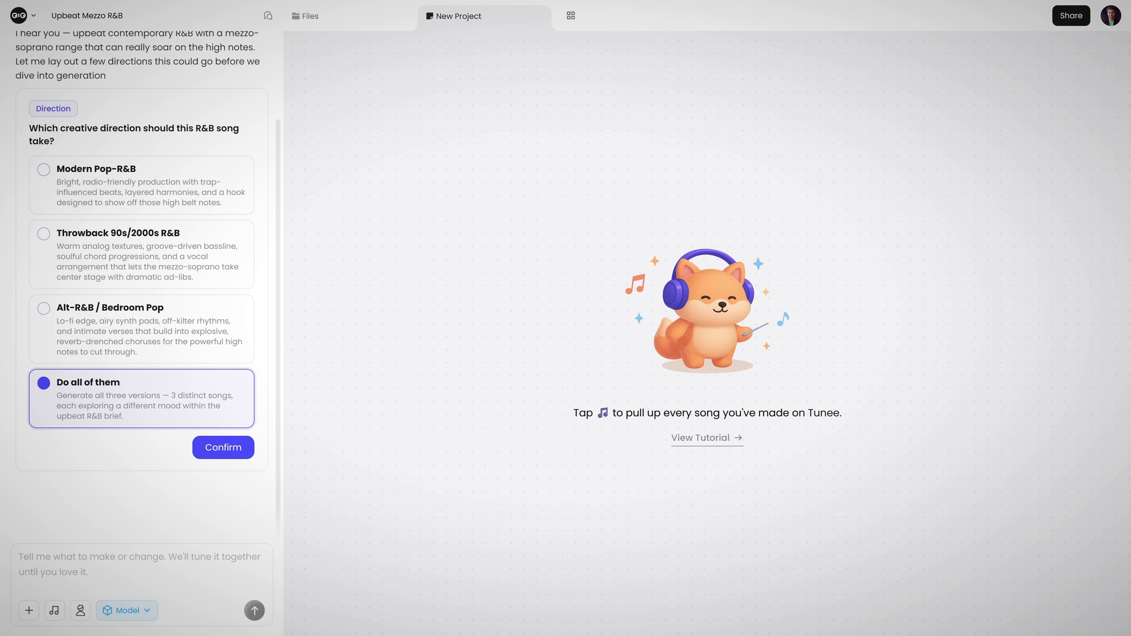
{"action": "left_click", "coordinate": [268, 537]}
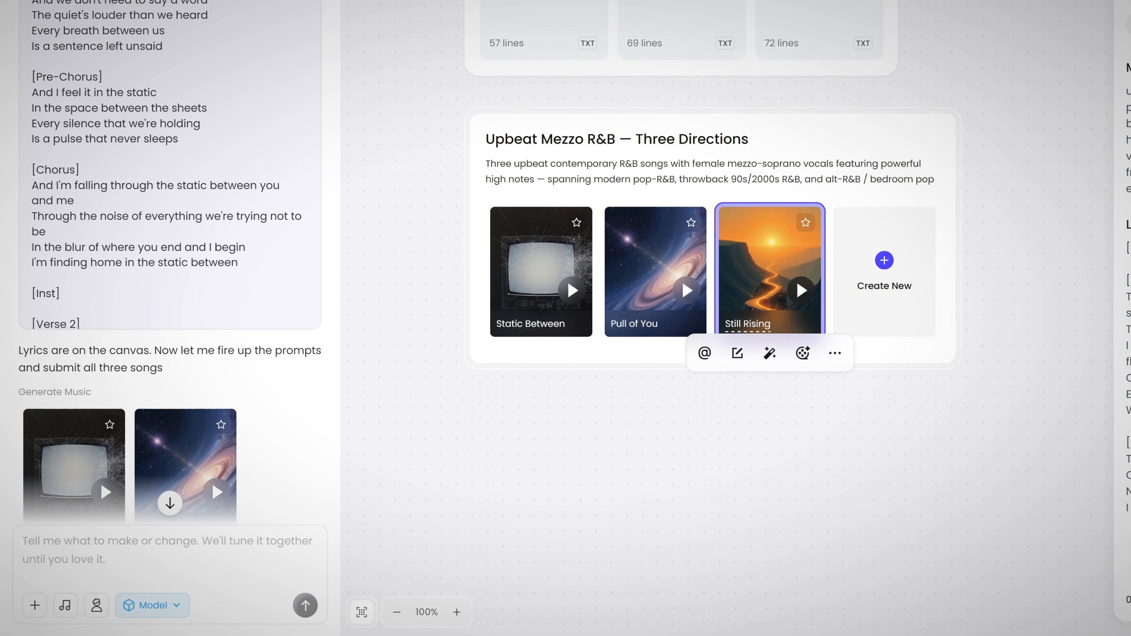
Step: Mention Still Rising in a request for 5 versions with "an r&b tocu and subtle raspy vocals", paste the wanted lyrics and send it
{"action": "left_click", "coordinate": [704, 353]}
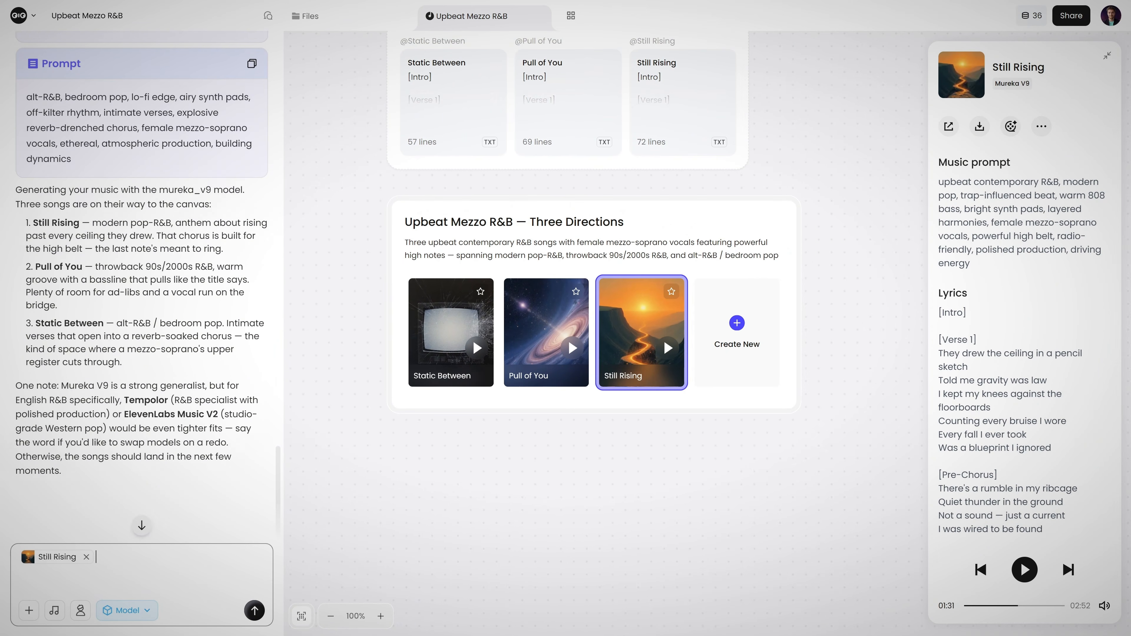
{"action": "type", "text": "Gener"}
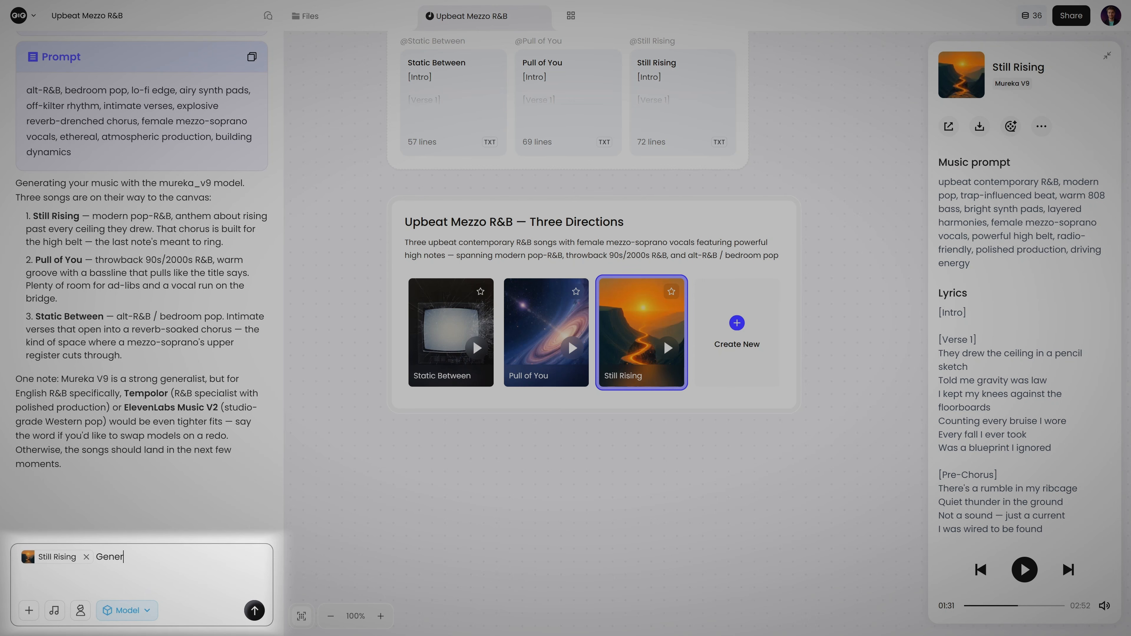
{"action": "type", "text": "ate 5 versions of this song with a"}
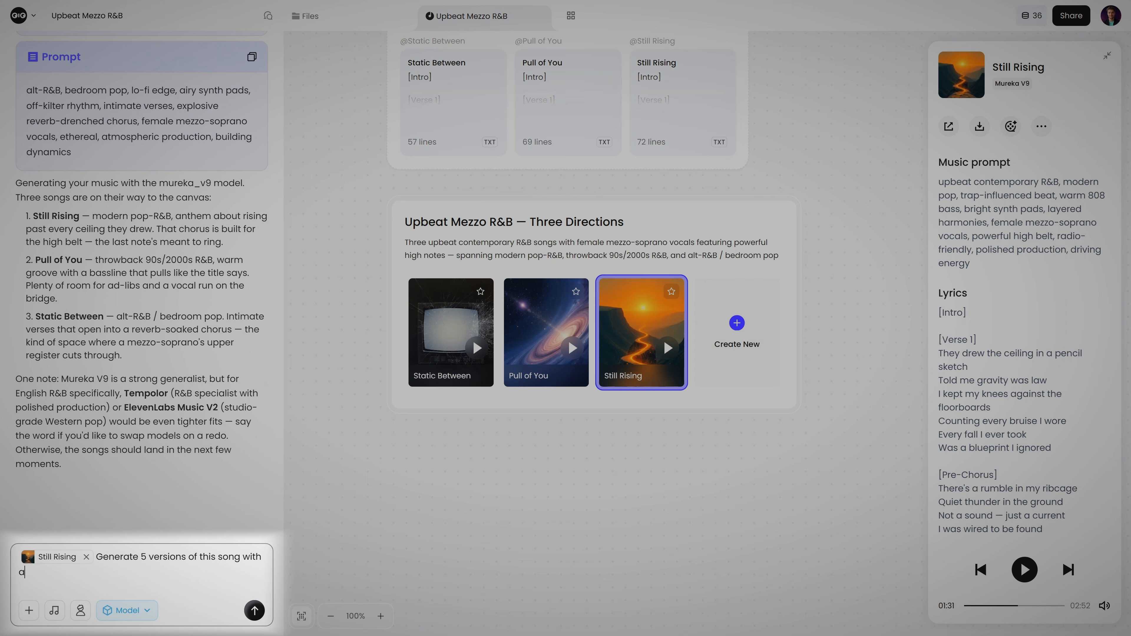
{"action": "type", "text": "n r&b tocu and subtle raspy vocals. This is the"}
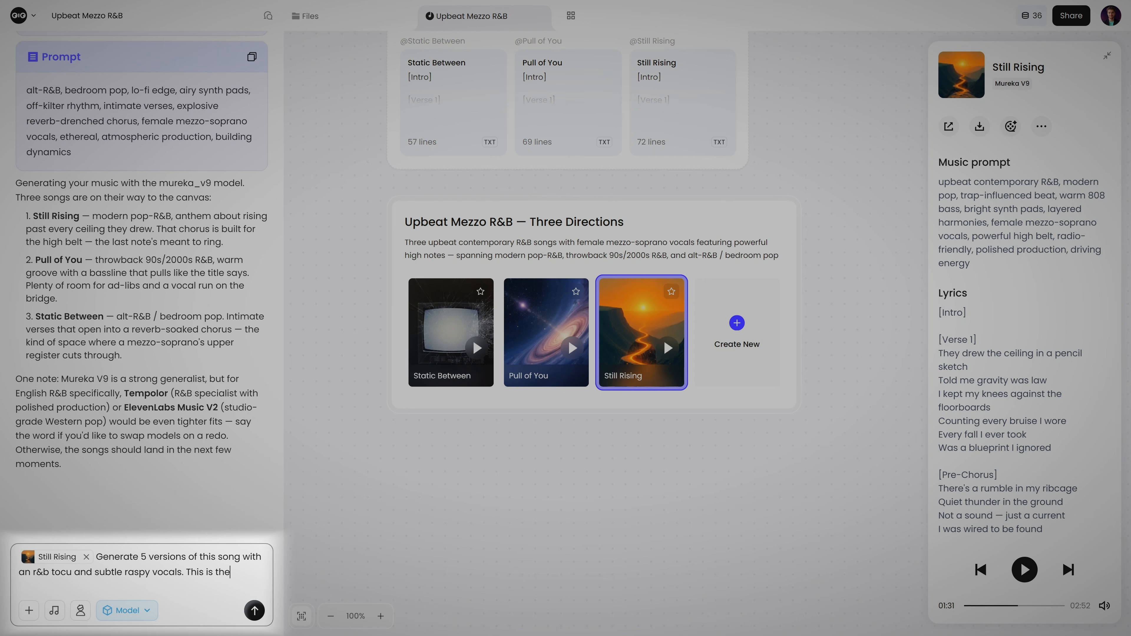
{"action": "type", "text": " song's lyri"}
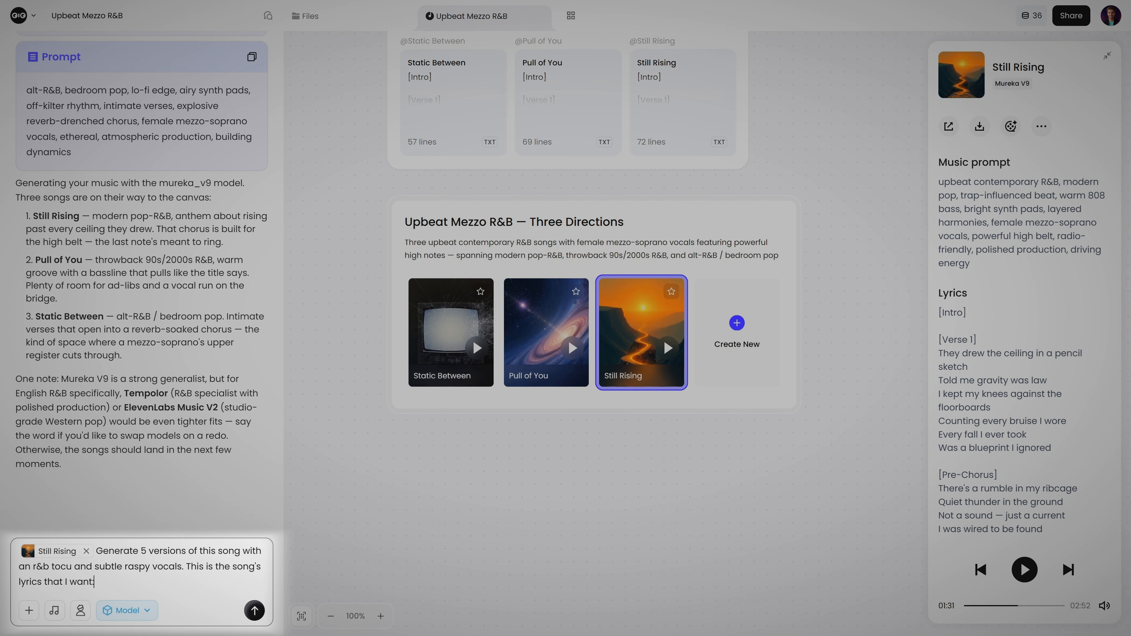
{"action": "type", "text": "cs that I want:"}
{"action": "key", "text": "ctrl+v"}
{"action": "key", "text": "Return"}
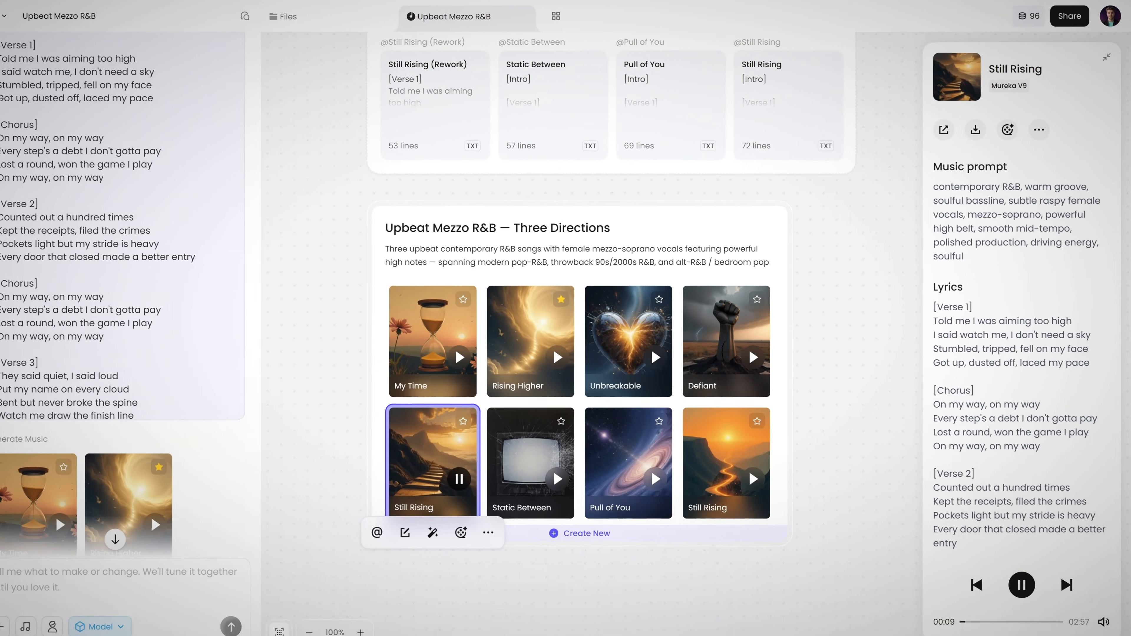
Step: Select the generated song Rising Higher and read through the notes on the new versions in the chat
{"action": "left_click", "coordinate": [129, 485]}
{"action": "scroll", "coordinate": [129, 485], "scroll_direction": "down", "scroll_amount": 9}
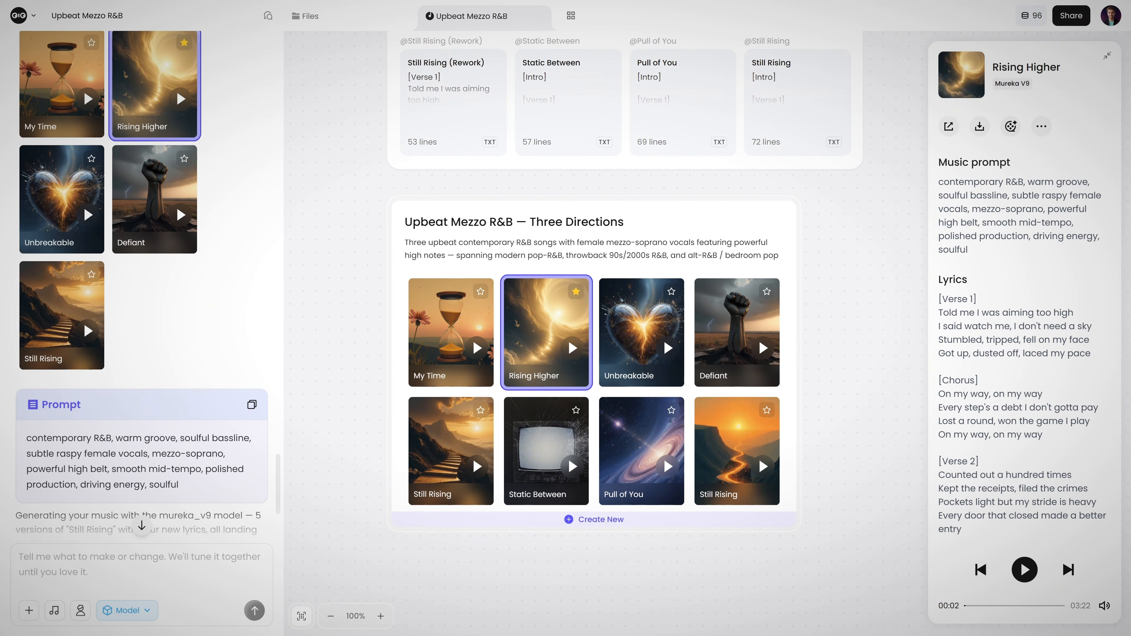
{"action": "scroll", "coordinate": [142, 285], "scroll_direction": "down", "scroll_amount": 5}
{"action": "mouse_move", "coordinate": [572, 348]}
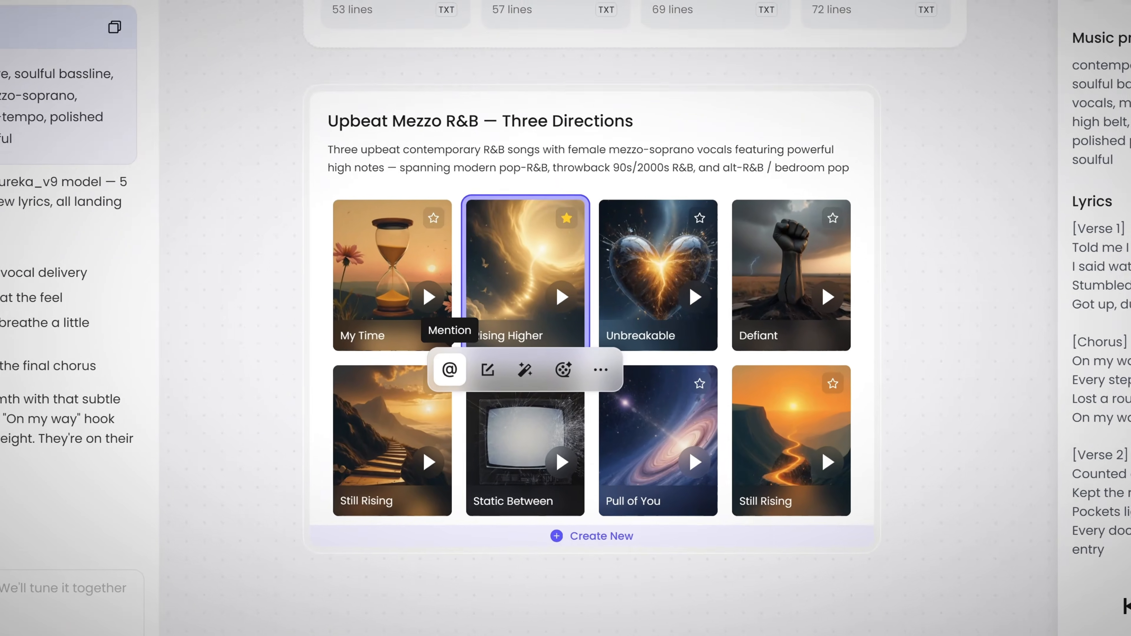
Step: Preview the lyric video of Rising Higher in the Moment style and open the song's copyright certificate
{"action": "left_click", "coordinate": [519, 400]}
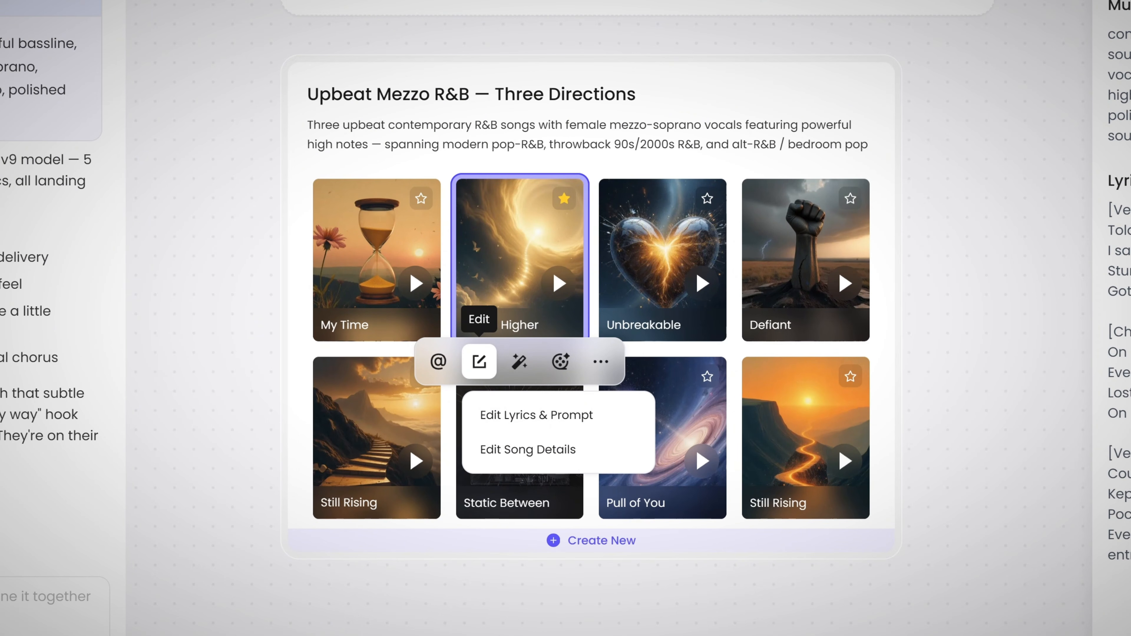
{"action": "mouse_move", "coordinate": [519, 361]}
{"action": "mouse_move", "coordinate": [600, 361]}
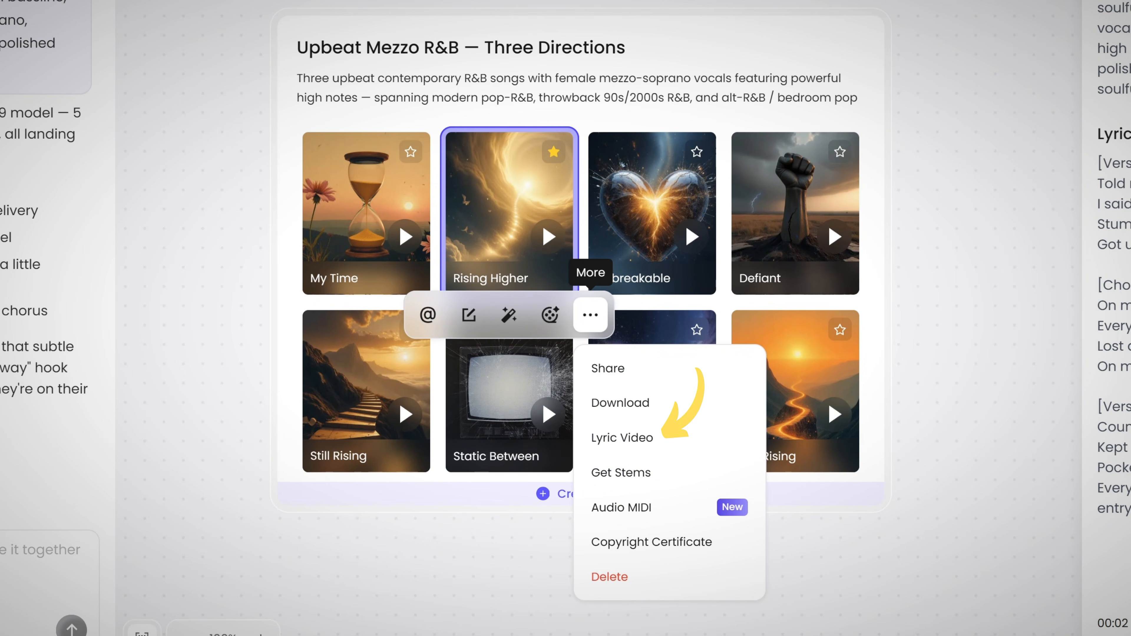
{"action": "left_click", "coordinate": [641, 437]}
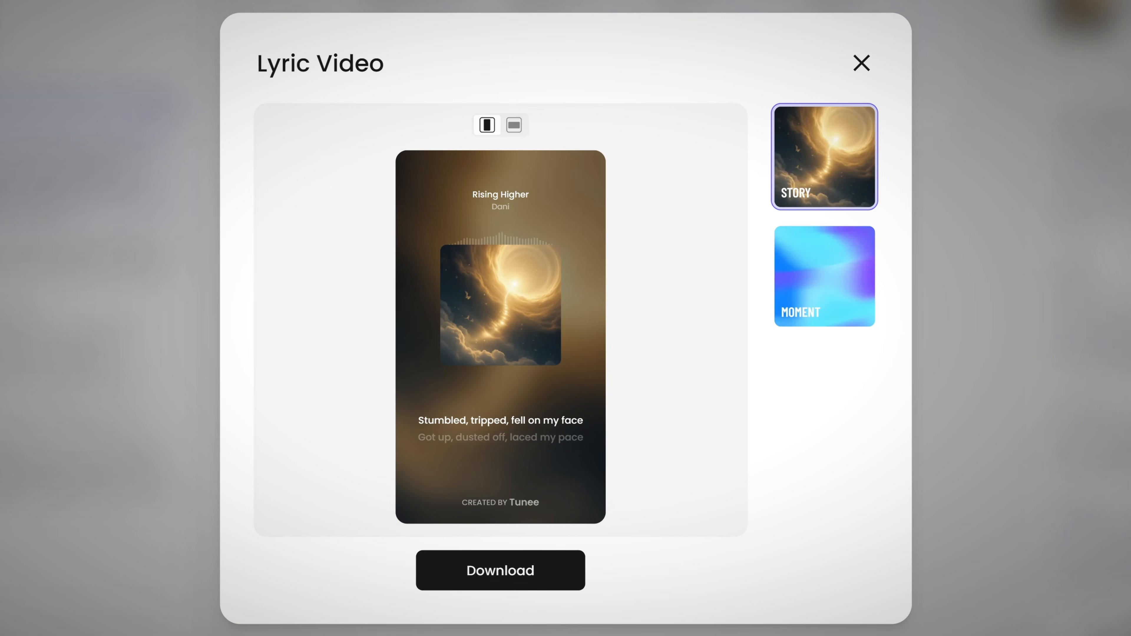
{"action": "left_click", "coordinate": [824, 276]}
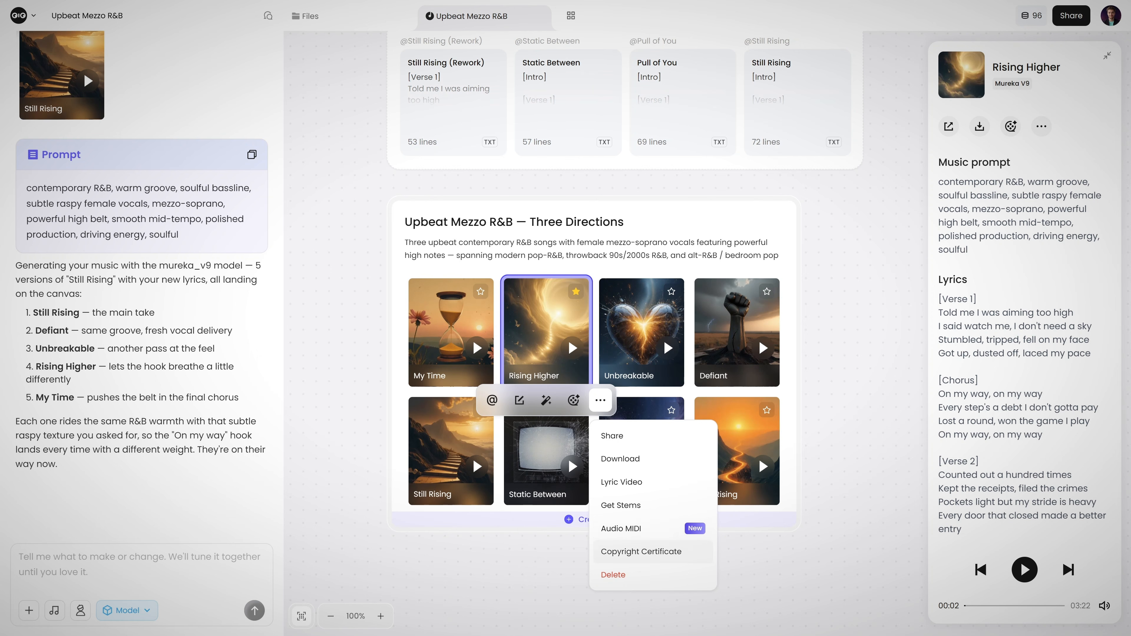
{"action": "left_click", "coordinate": [641, 552]}
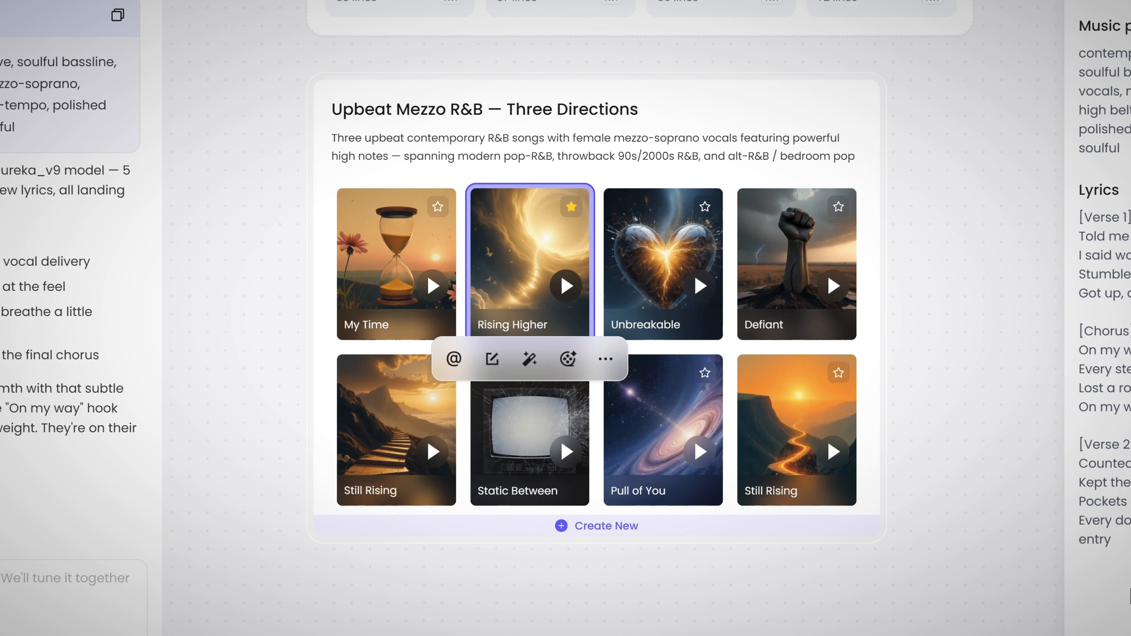
Step: Turn Rising Higher into a music video with the Story-driven direction and the 16:9 Widescreen aspect ratio
{"action": "left_click", "coordinate": [567, 359]}
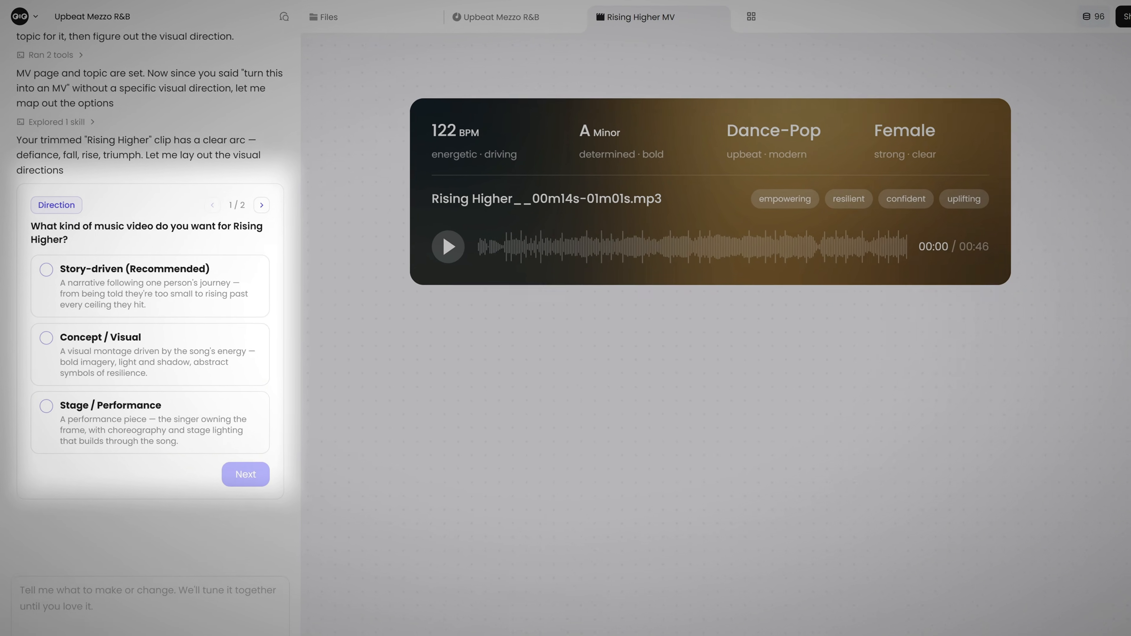
{"action": "left_click", "coordinate": [170, 324]}
{"action": "left_click", "coordinate": [231, 448]}
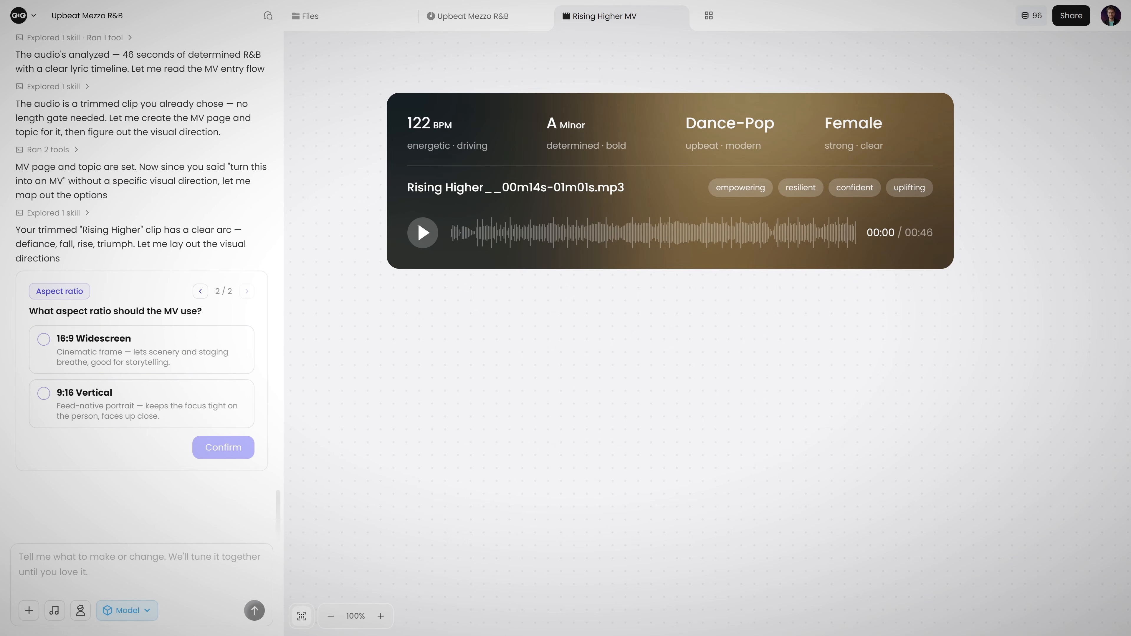
{"action": "left_click", "coordinate": [142, 349]}
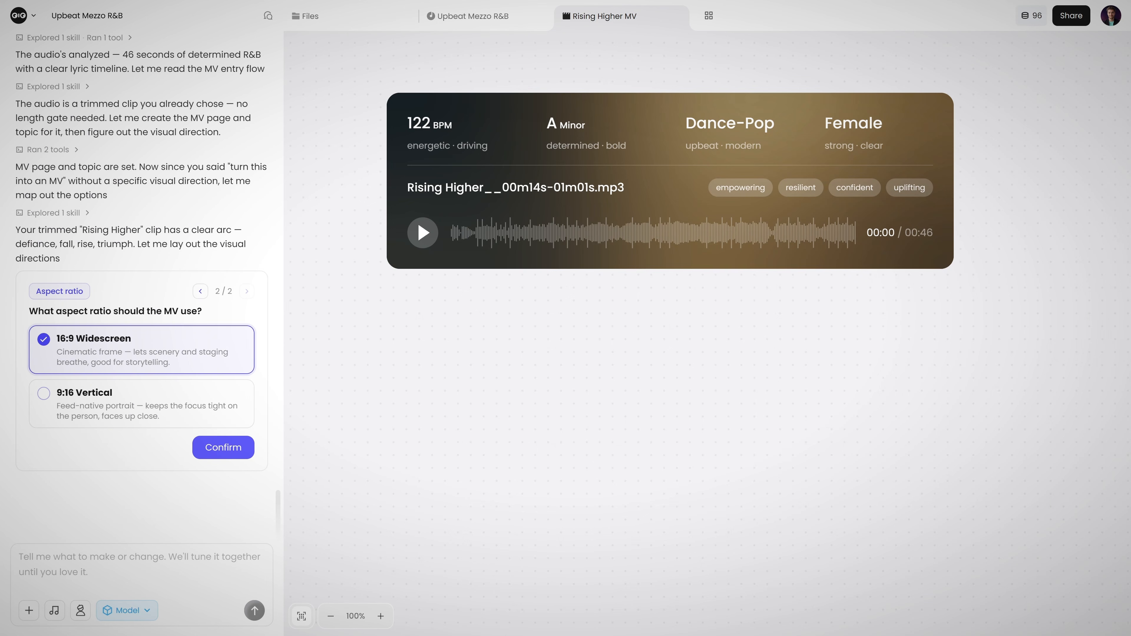
{"action": "left_click", "coordinate": [223, 447]}
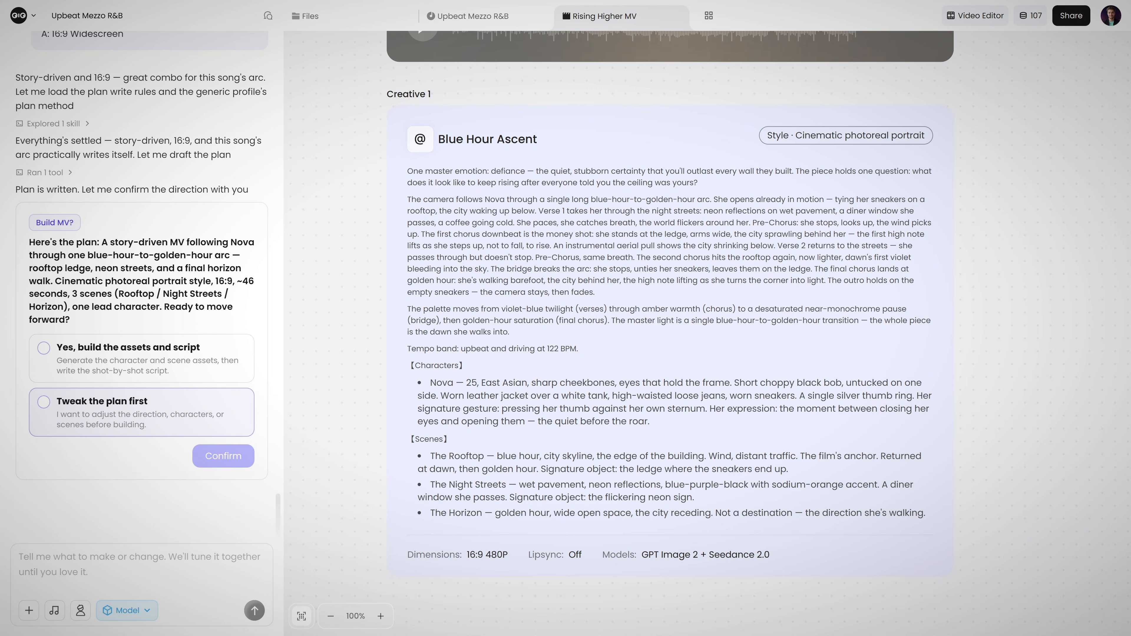
Step: Choose to tweak the video plan first and attach the Solace character in the full-length yellow gown to the reply
{"action": "left_click", "coordinate": [43, 402]}
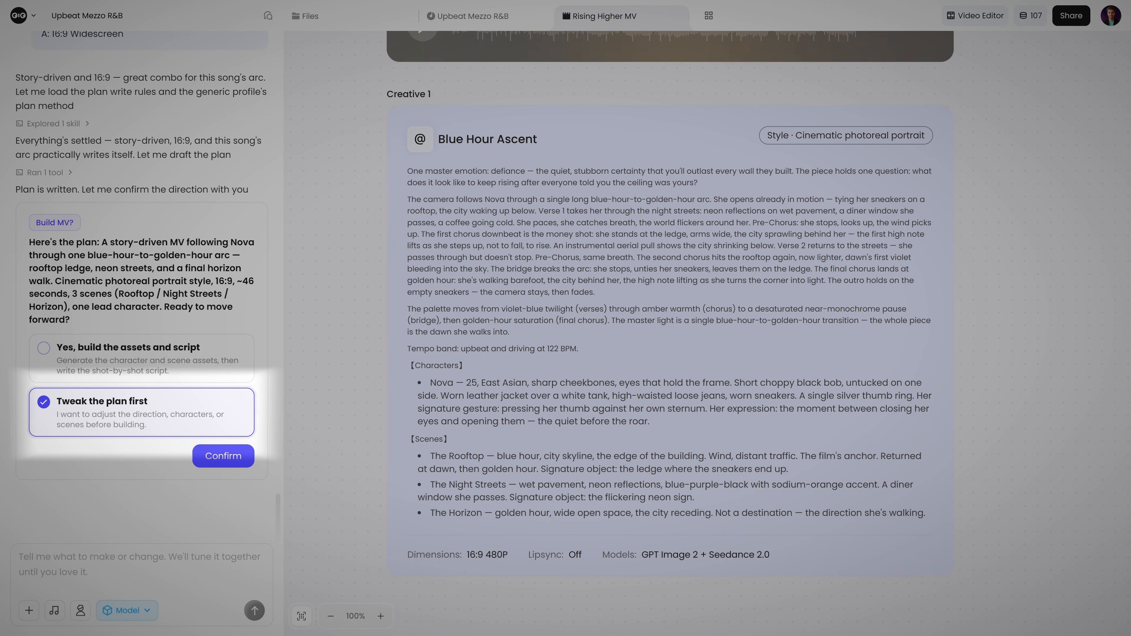
{"action": "left_click", "coordinate": [223, 456]}
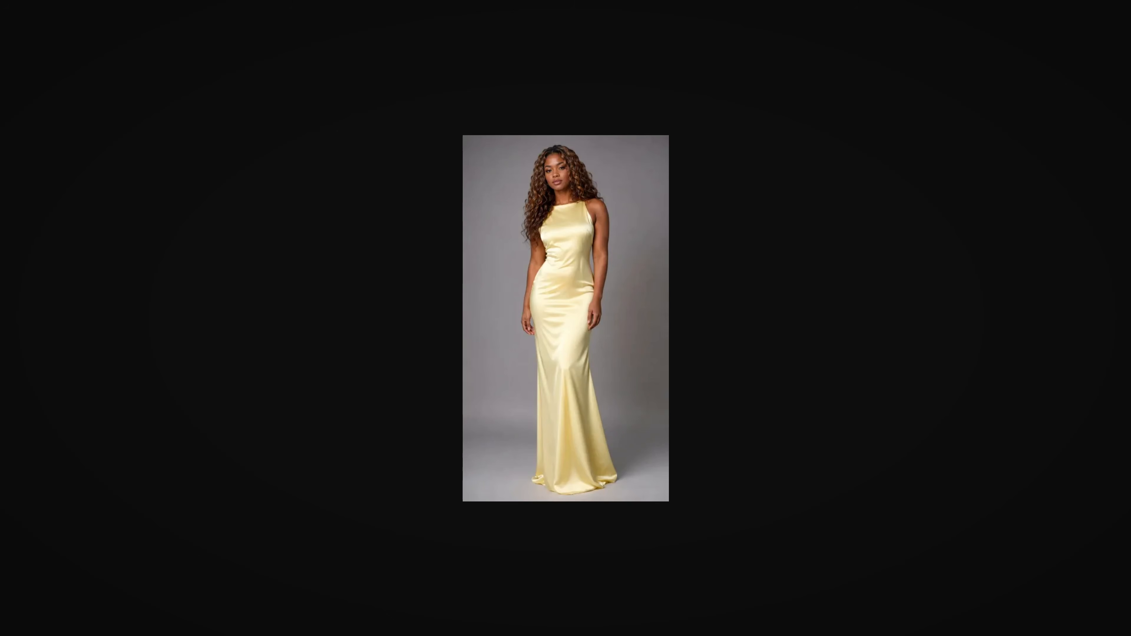
{"action": "key", "text": "ctrl+plus"}
{"action": "key", "text": "ctrl+plus"}
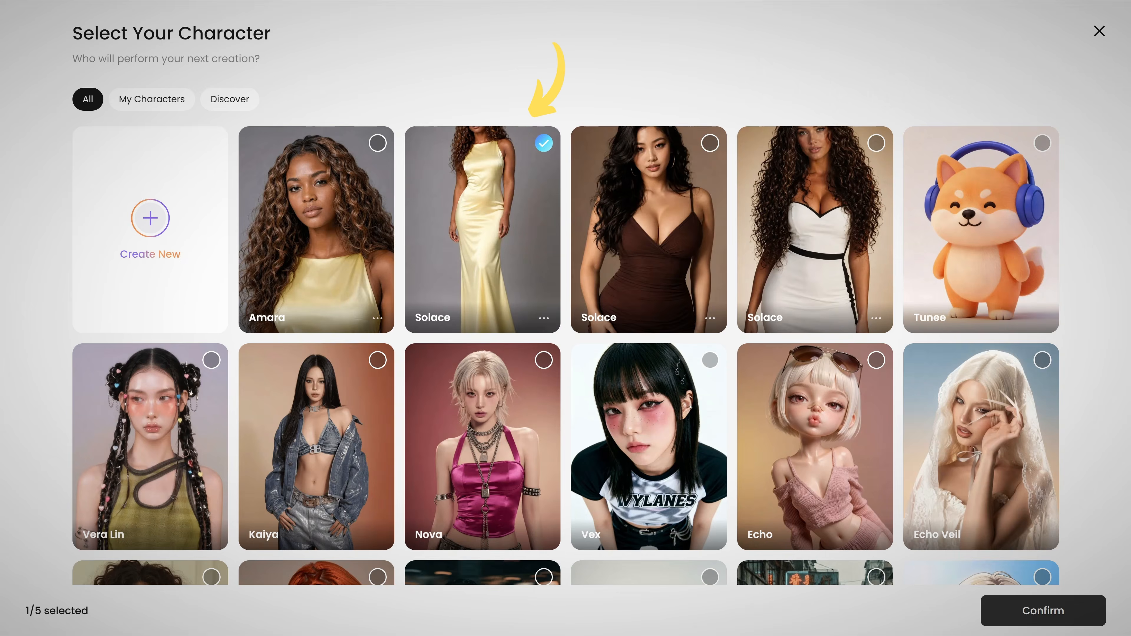
{"action": "left_click", "coordinate": [1033, 609]}
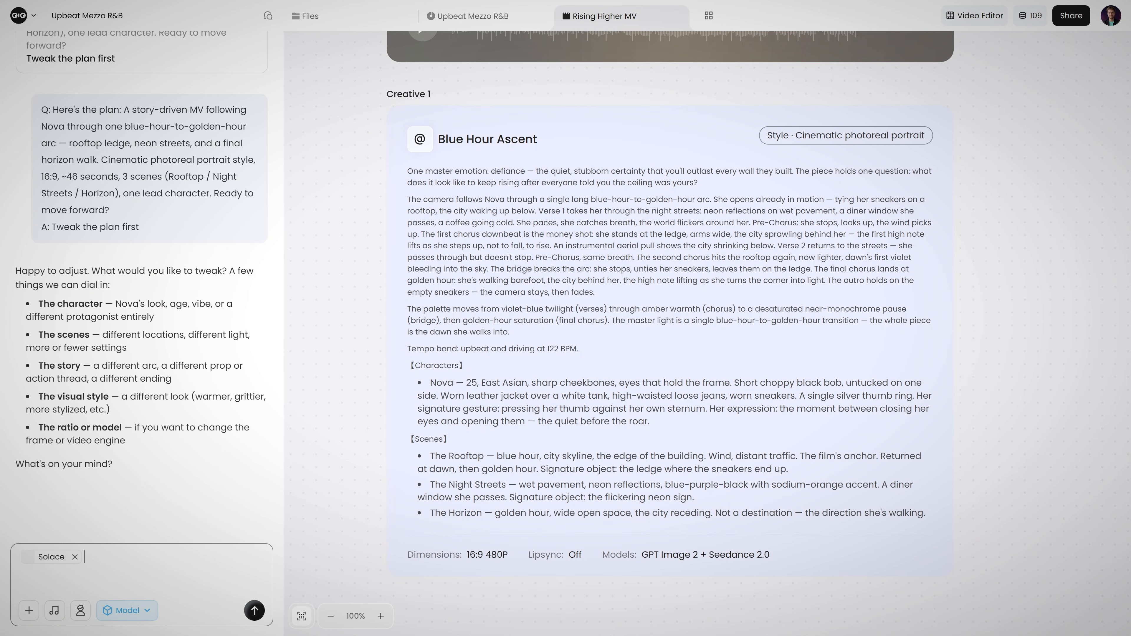
Step: Write that she is the main character, with no golden hour, warm tones, sunset or sunrise in the scenes and a hyper realistic look
{"action": "type", "text": "She's my main character. Avoid making the scenes reference golden hour or warm tones. I'm looking for a hyper realistic result. She has skin with visible texture and visible pores. The scenes can include her walking on a street in New York, performin on a concert stage, and in her white walled bedroom in a New York apartment, letting in morning light."}
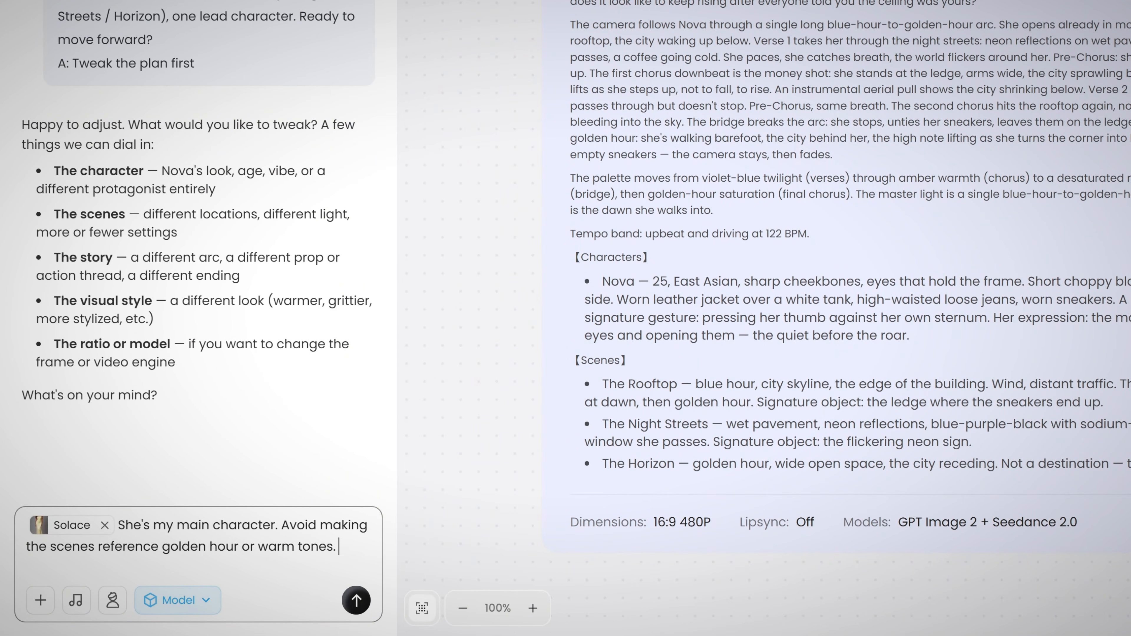
{"action": "left_click", "coordinate": [240, 452]}
{"action": "type", "text": ", sunset, sunrise"}
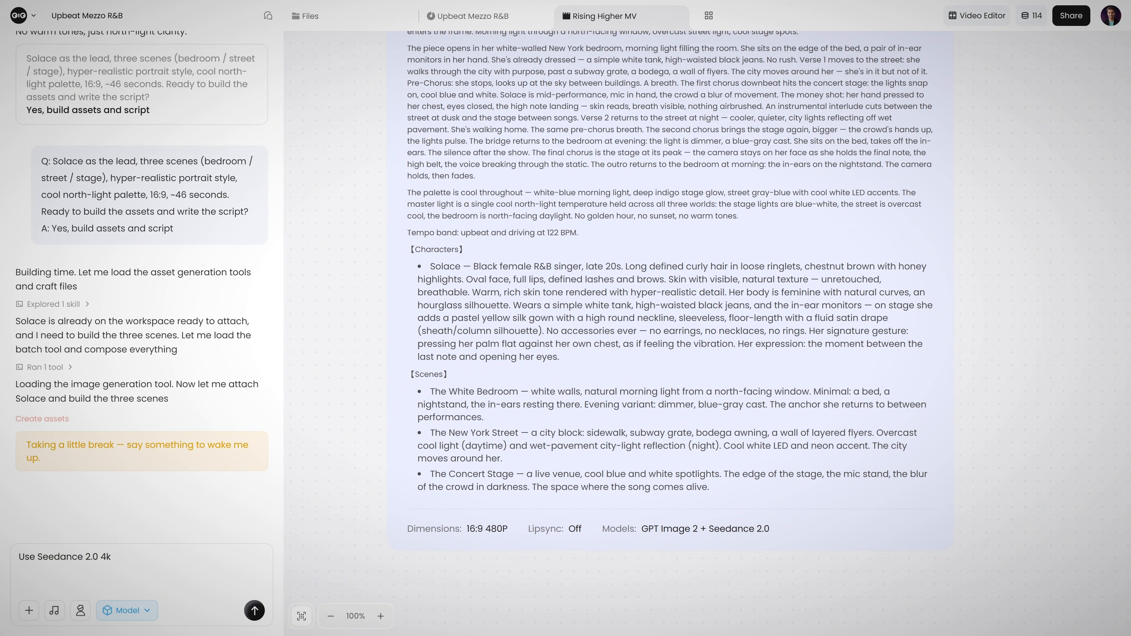
Step: Send "Use gpt image 2 and Seedance 2.0 4k" and confirm previewing frames first with 2K frames and 4K video
{"action": "left_click", "coordinate": [37, 556]}
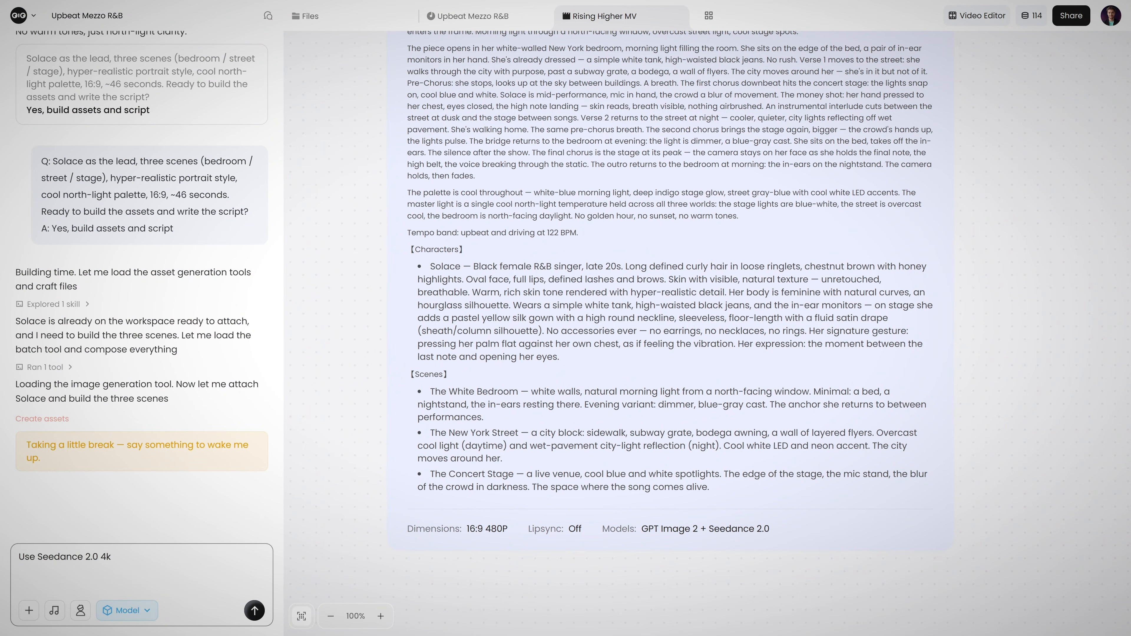
{"action": "type", "text": "gpt image 2 and"}
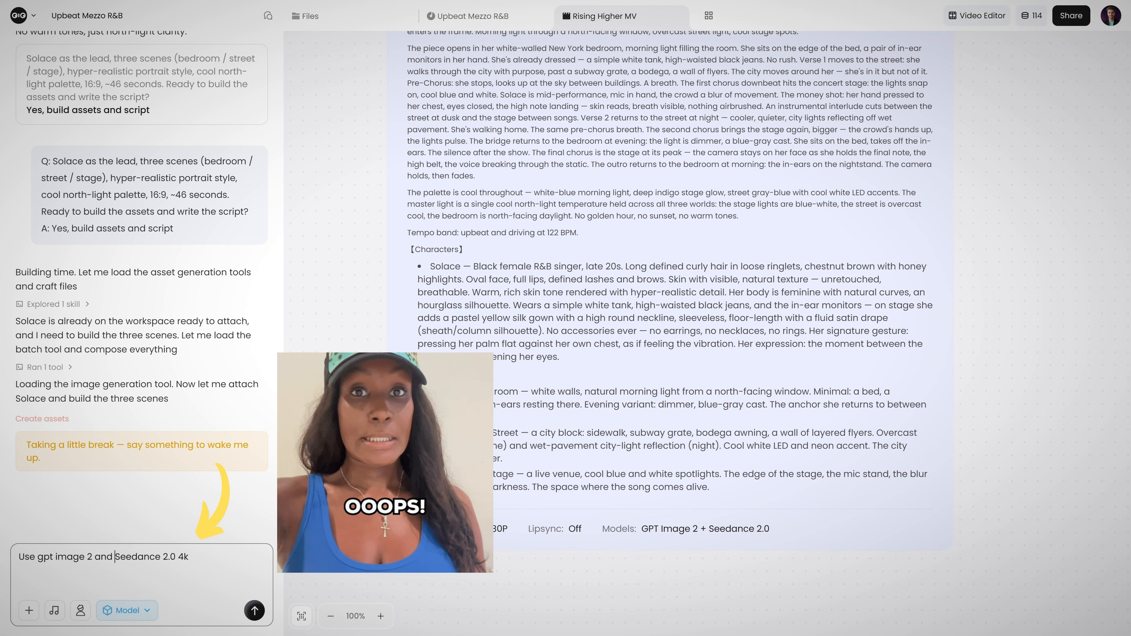
{"action": "key", "text": "Return"}
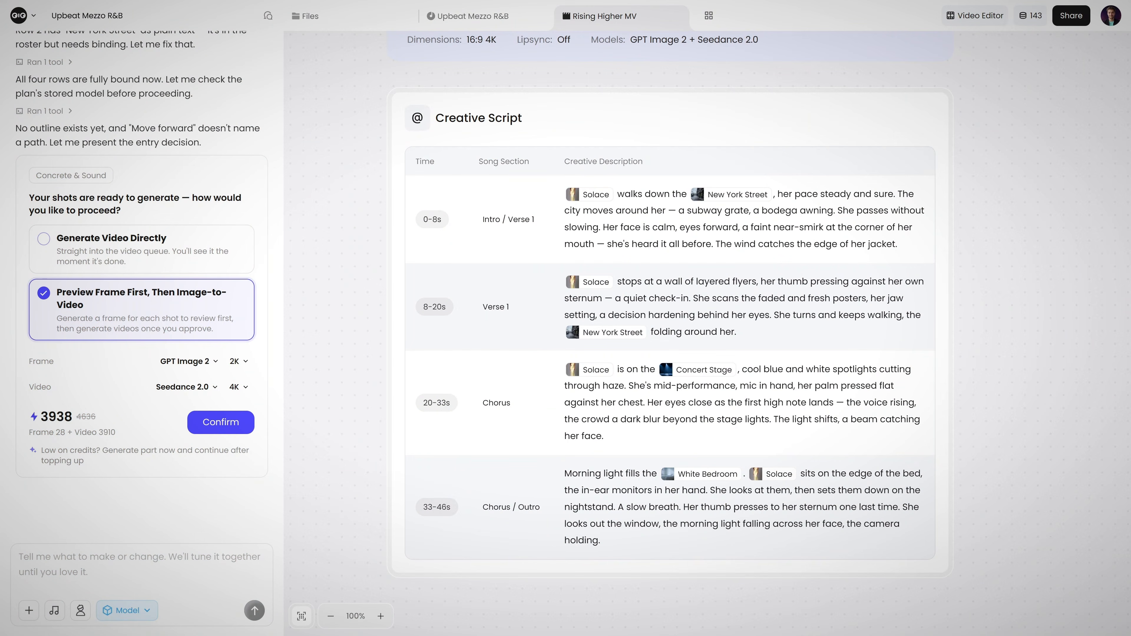
{"action": "left_click", "coordinate": [238, 386]}
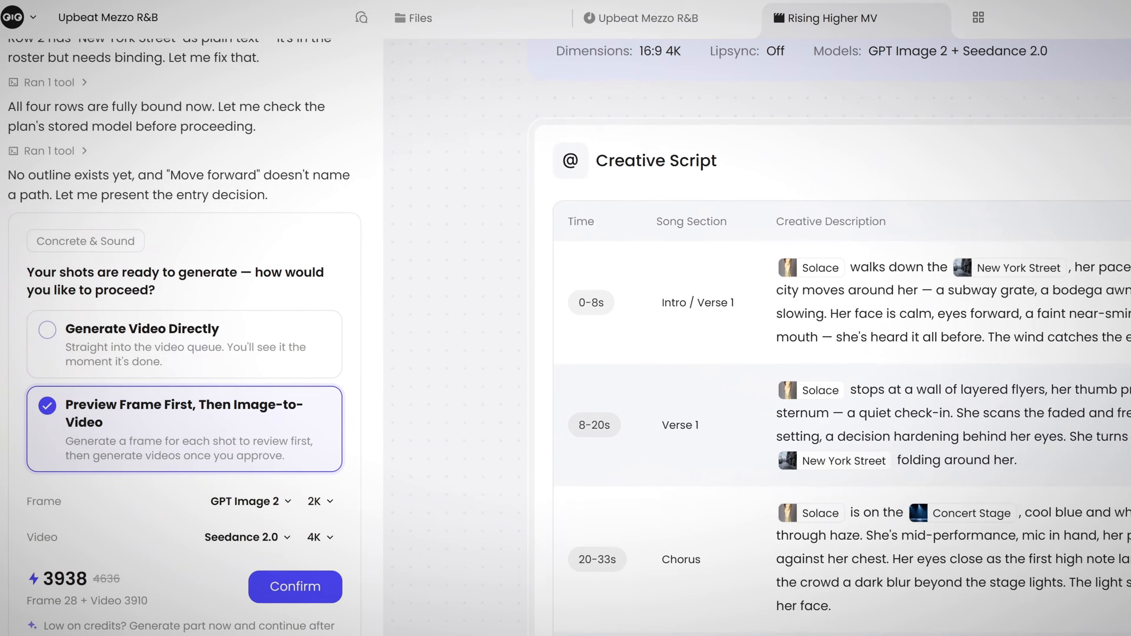
{"action": "left_click", "coordinate": [308, 591]}
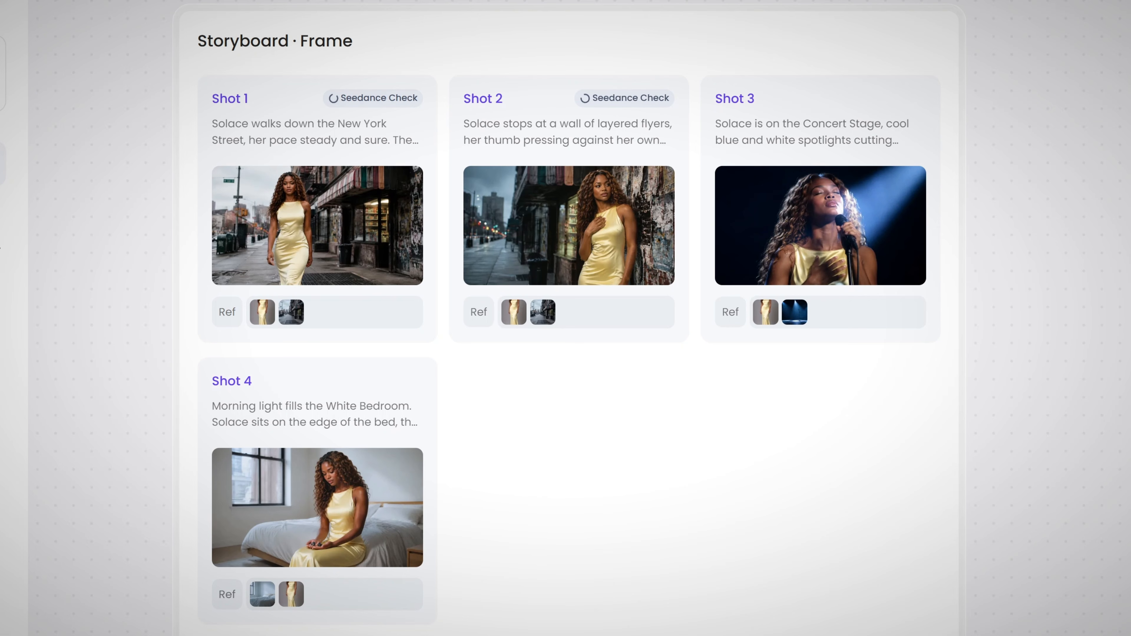
Step: View the generated storyboard frames enlarged one after another, starting from Shot 1
{"action": "left_click", "coordinate": [317, 227]}
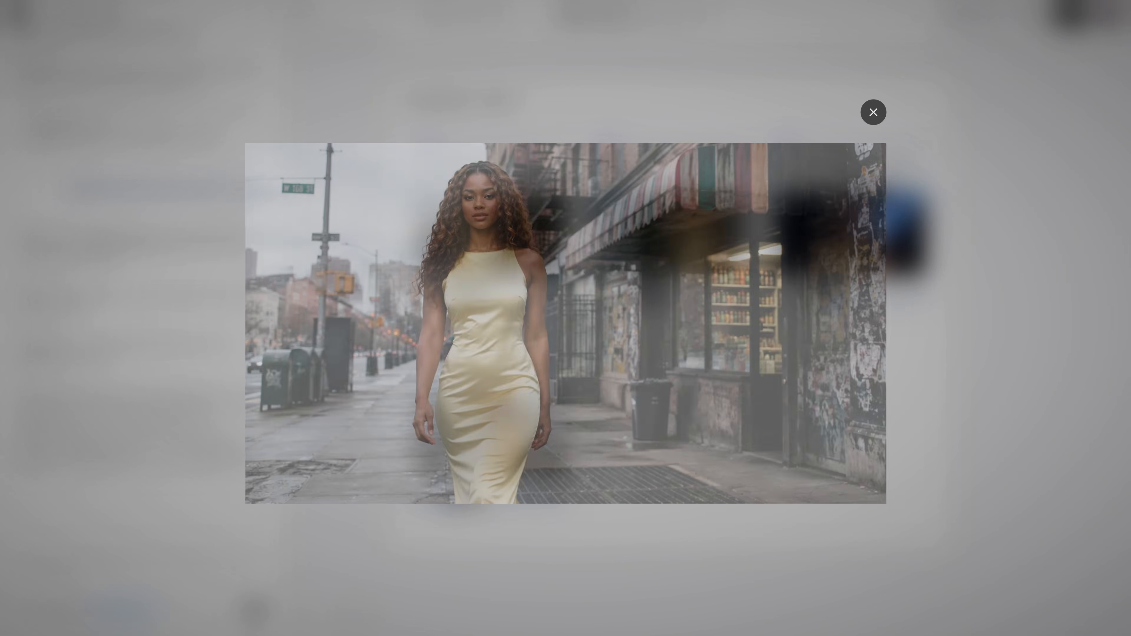
{"action": "key", "text": "Right"}
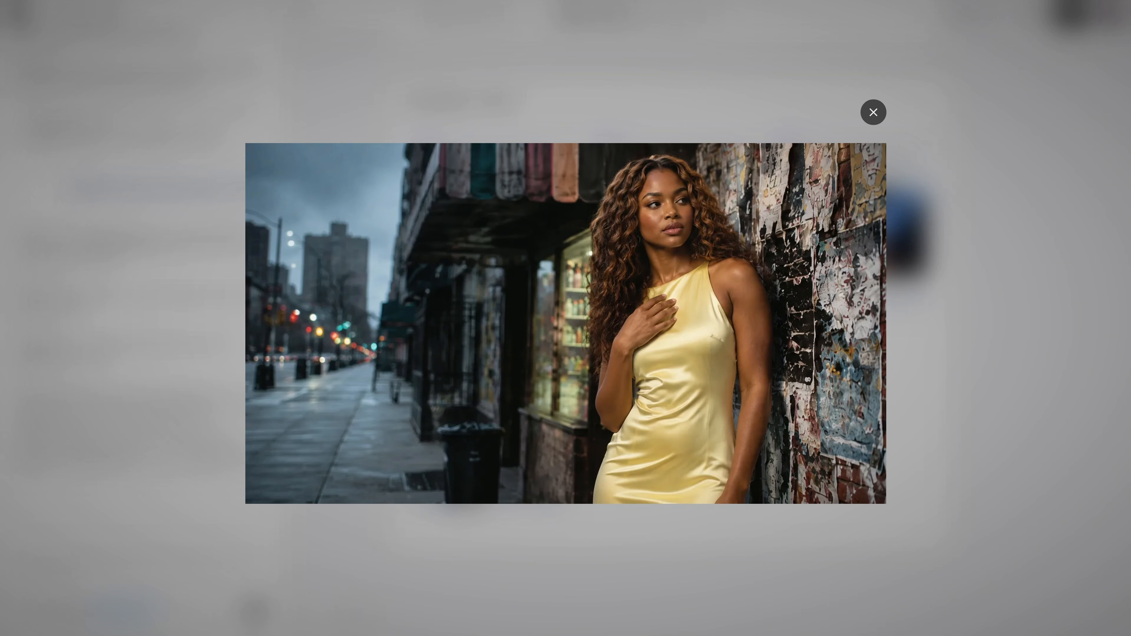
{"action": "key", "text": "Right"}
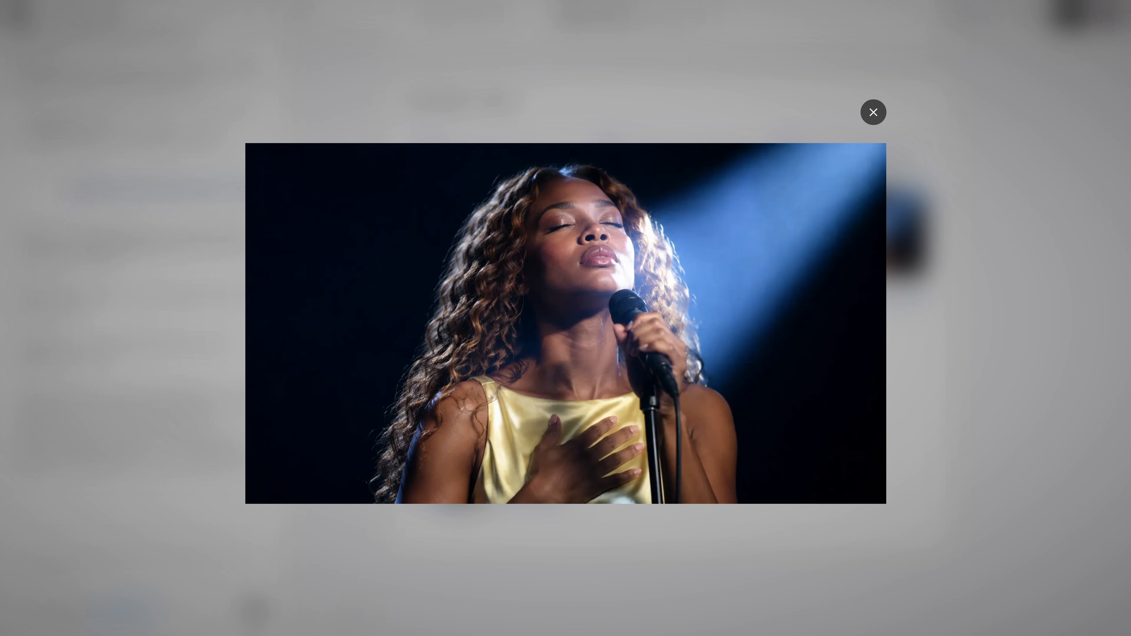
{"action": "key", "text": "Right"}
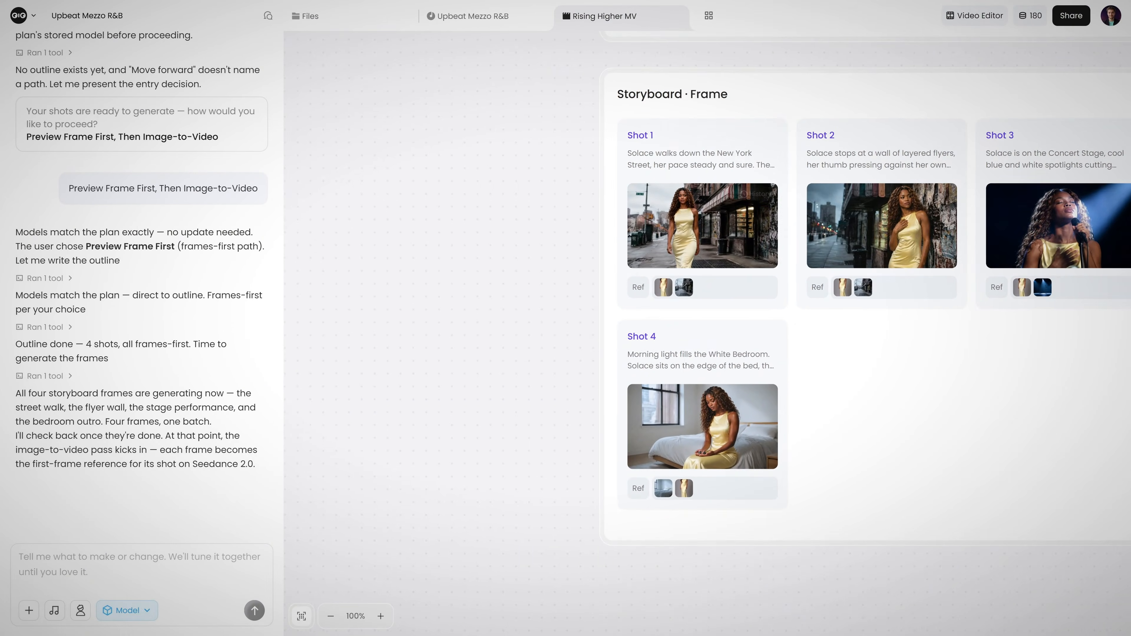
Step: Read through Shot 1's image prompt and copy its full text
{"action": "left_click", "coordinate": [294, 317]}
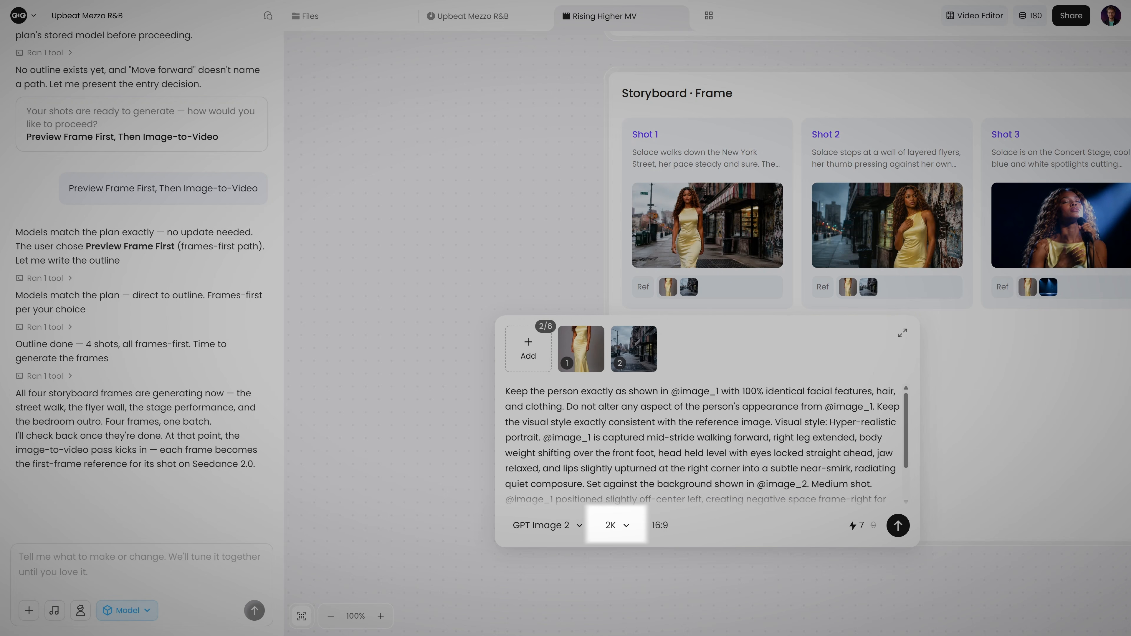
{"action": "scroll", "coordinate": [703, 445], "scroll_direction": "down", "scroll_amount": 2}
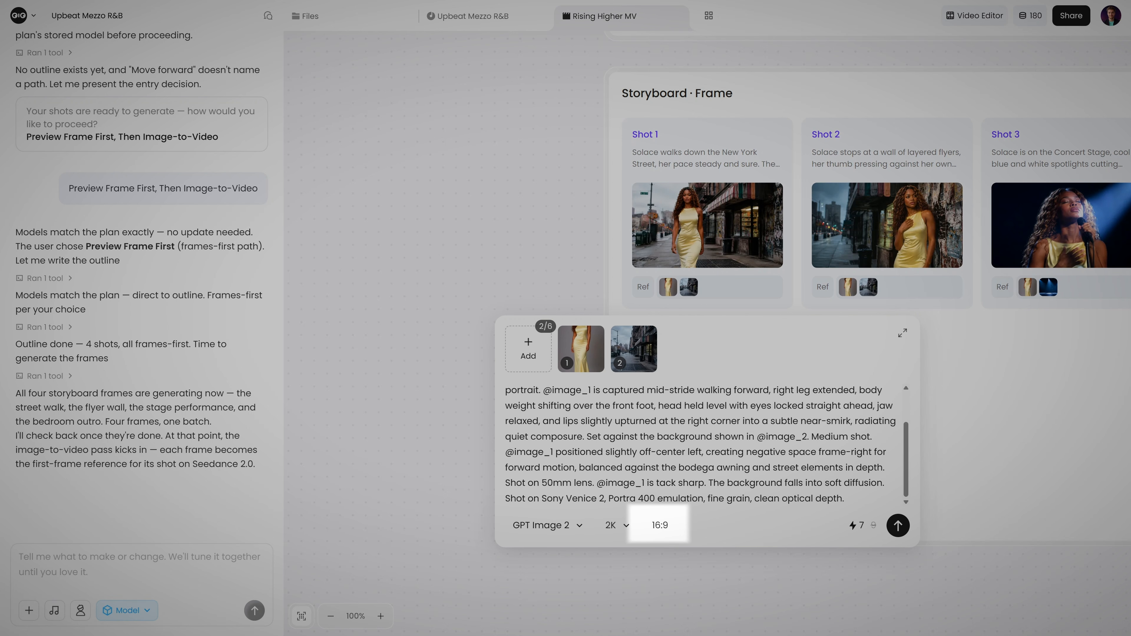
{"action": "scroll", "coordinate": [703, 444], "scroll_direction": "up", "scroll_amount": 2}
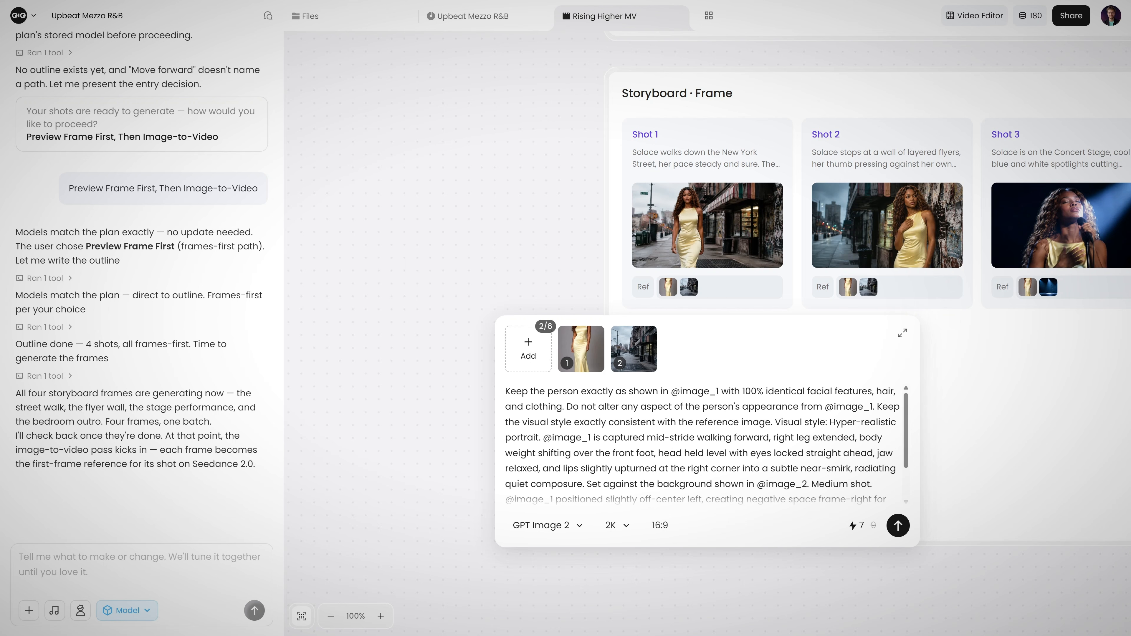
{"action": "key", "text": "ctrl+a"}
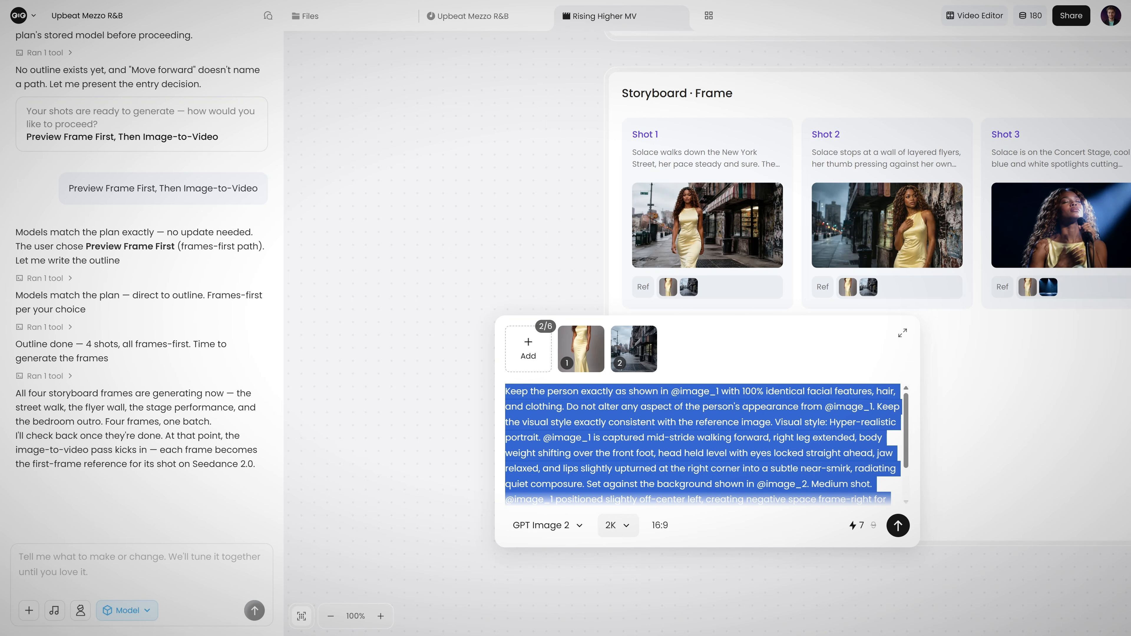
{"action": "left_click", "coordinate": [618, 526]}
{"action": "left_click", "coordinate": [618, 526]}
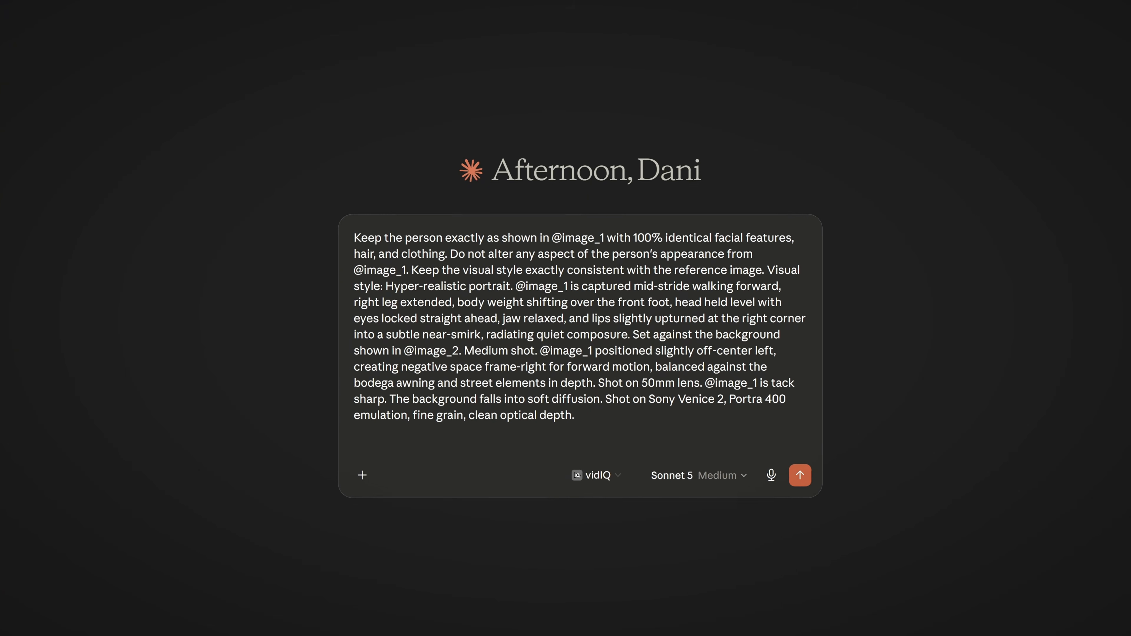
Step: In Claude, ask to change only the pasted prompt's setting to walking down a new york city street in blue jeans and a gray hoodie, hood up
{"action": "key", "text": "shift+Return"}
{"action": "key", "text": "shift+Return"}
{"action": "type", "text": "This prompt looks good. I only want to cha"}
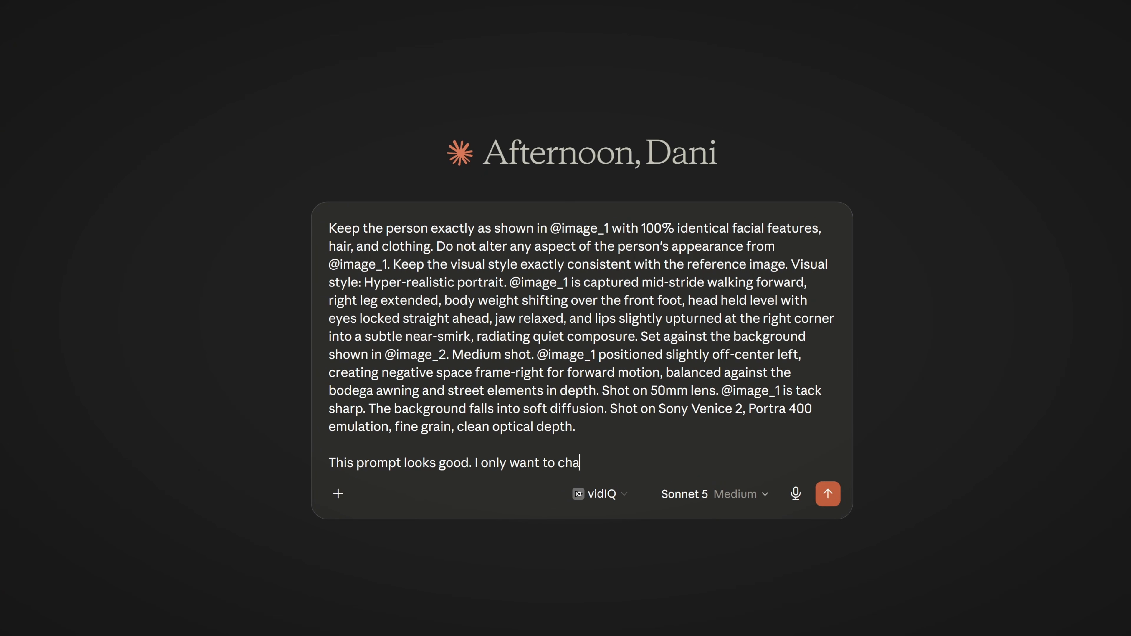
{"action": "type", "text": "the current setting, have her walking down a new york city street wearing blue jeans and a g"}
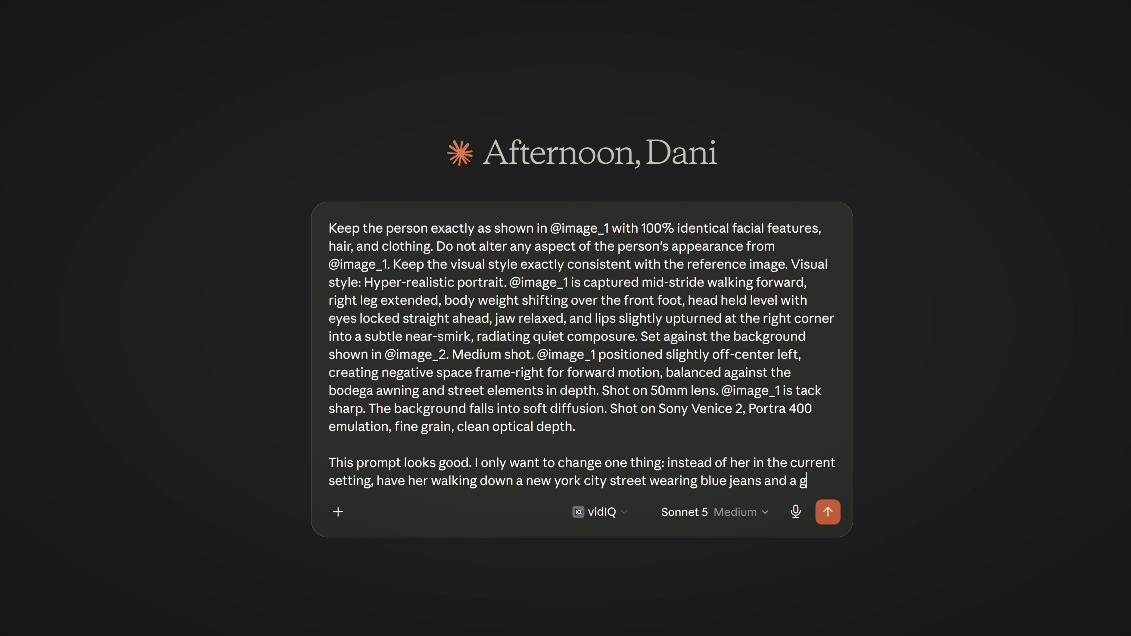
{"action": "type", "text": "ray hoodie with the hood up."}
{"action": "key", "text": "Return"}
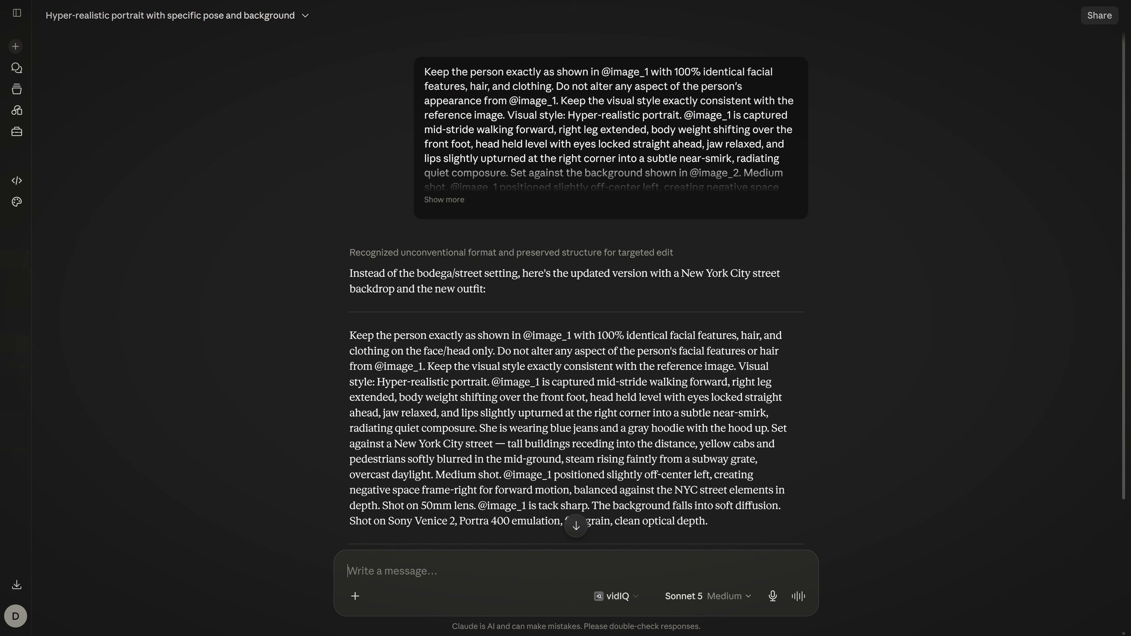
Step: Copy Claude's rewritten prompt, replace Shot 1's prompt with it back in Tunee, regenerate the frame and open the new image
{"action": "left_click_drag", "start_coordinate": [626, 318], "coordinate": [350, 164]}
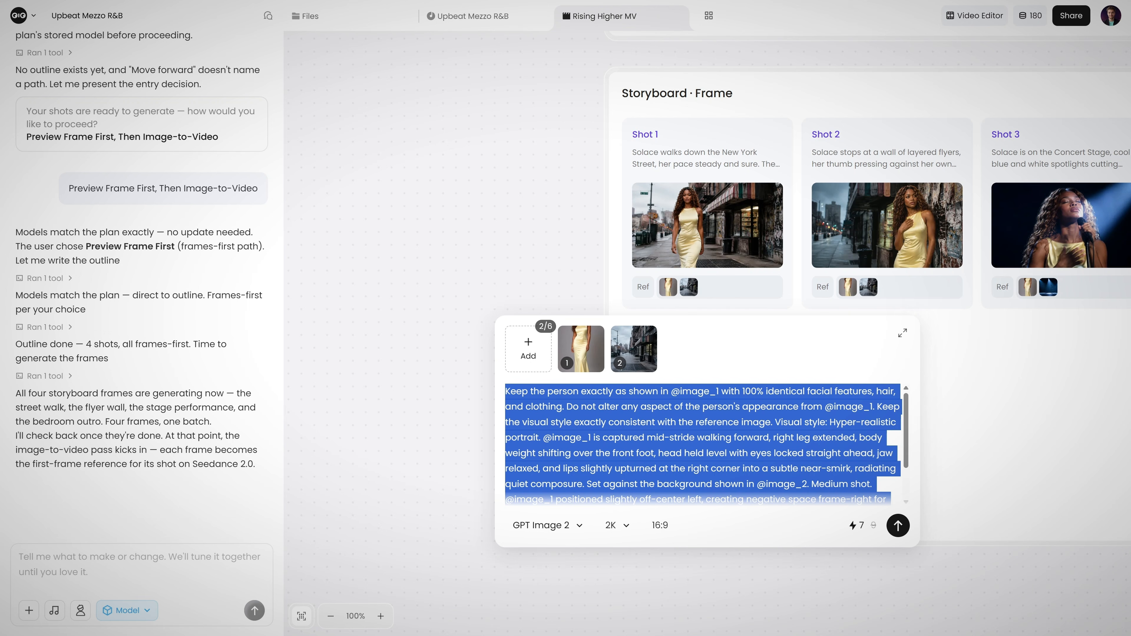
{"action": "left_click", "coordinate": [898, 526]}
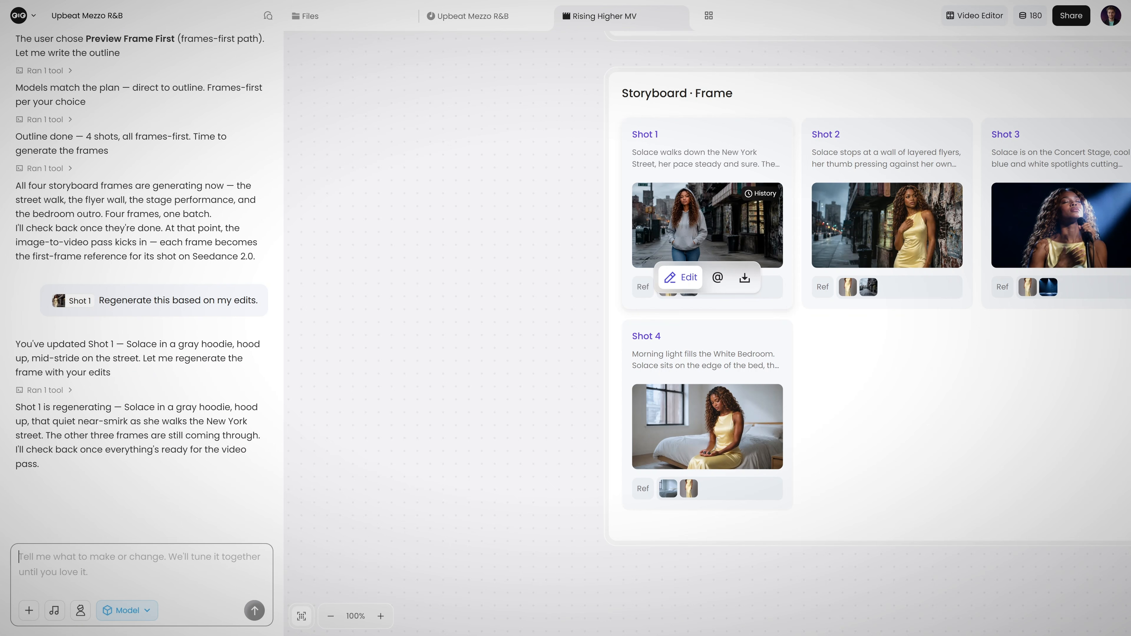
{"action": "left_click", "coordinate": [707, 225]}
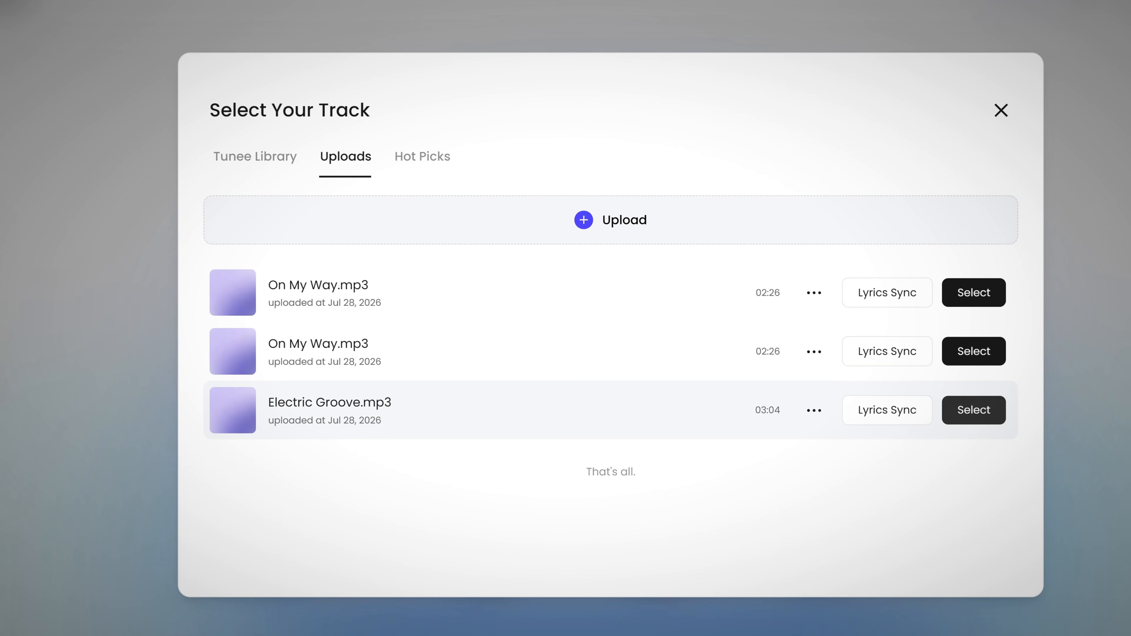
Step: Use the uploaded track Electric Groove.mp3 for a new MV, limited to the 15s TikTok & Reels segment
{"action": "left_click", "coordinate": [974, 410]}
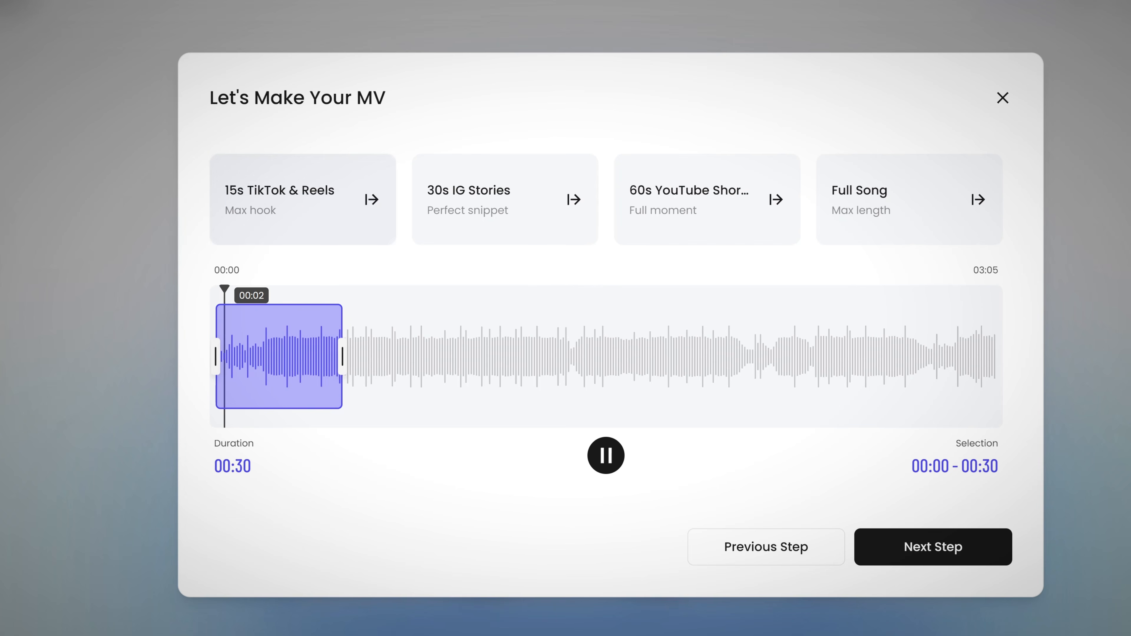
{"action": "left_click", "coordinate": [302, 200]}
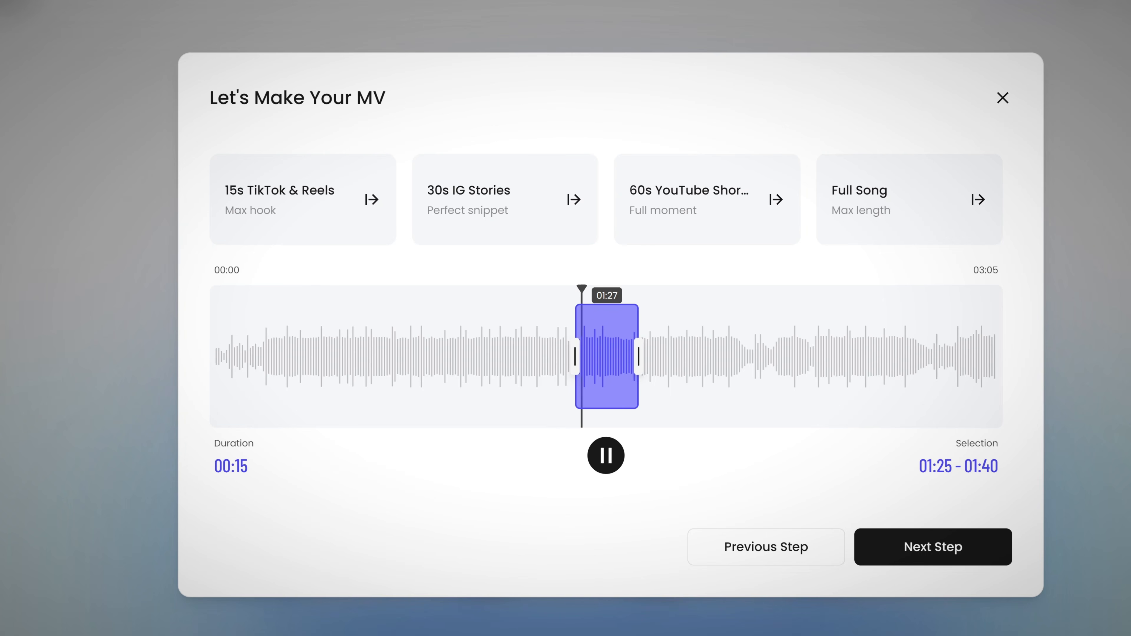
{"action": "left_click", "coordinate": [933, 547]}
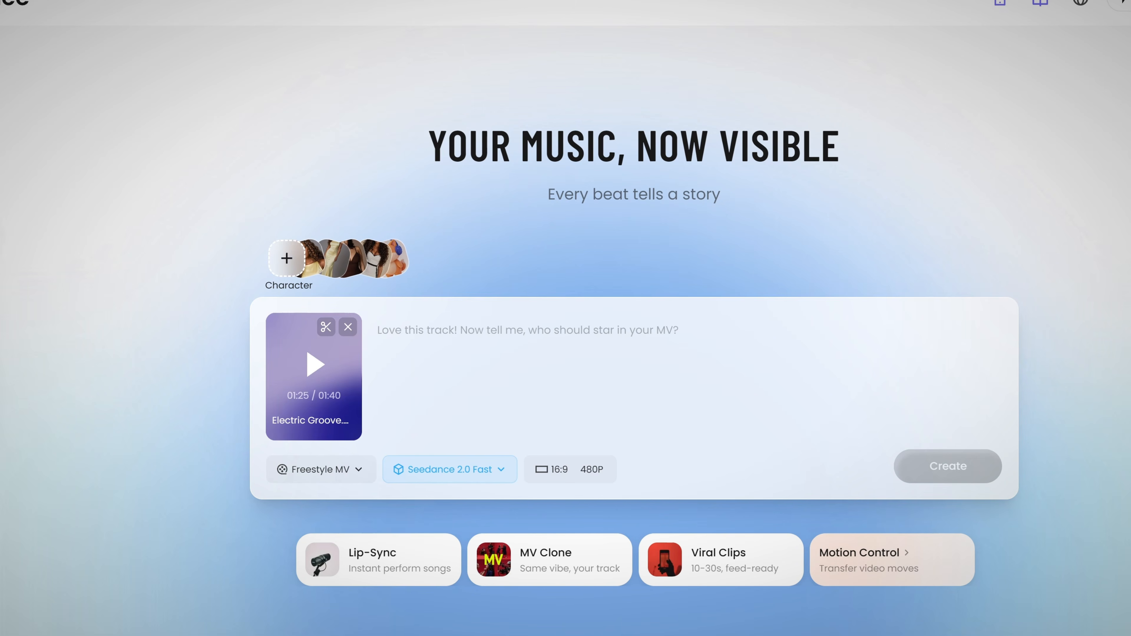
Step: Look over the aspect ratio and resolution options for the new MV and browse the Style Library
{"action": "left_click", "coordinate": [548, 469]}
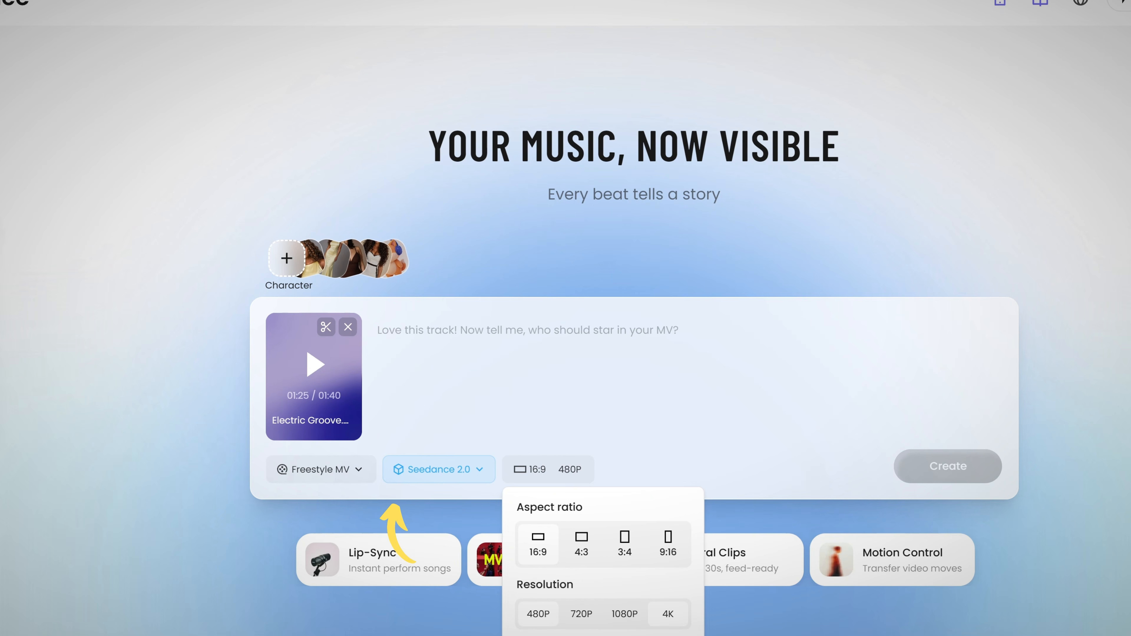
{"action": "key", "text": "Escape"}
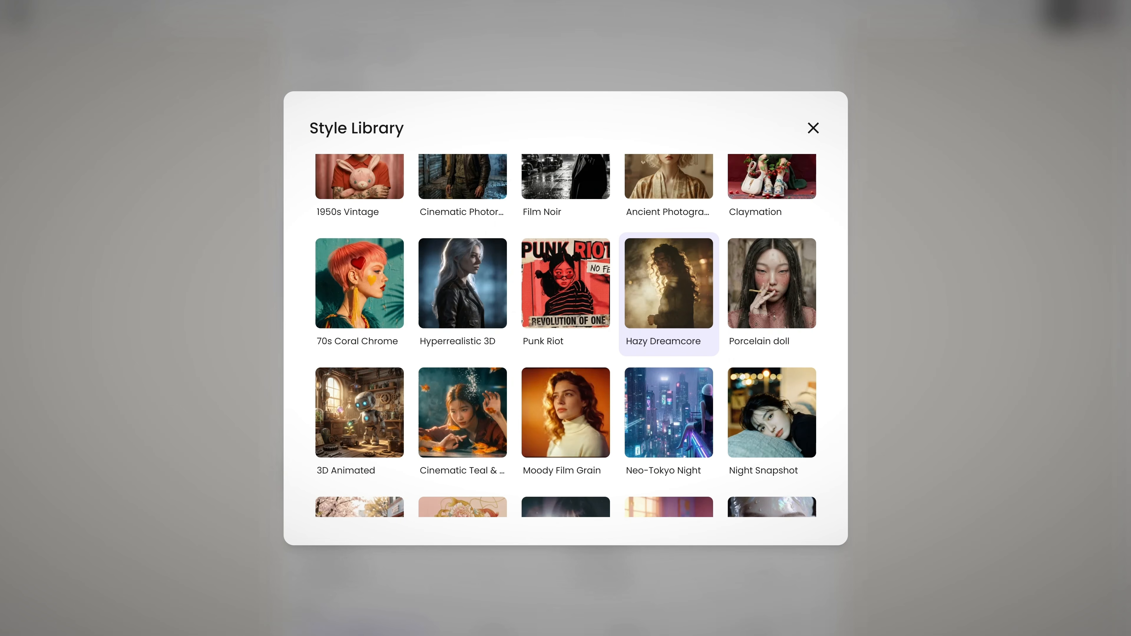
{"action": "scroll", "coordinate": [669, 285], "scroll_direction": "down", "scroll_amount": 5}
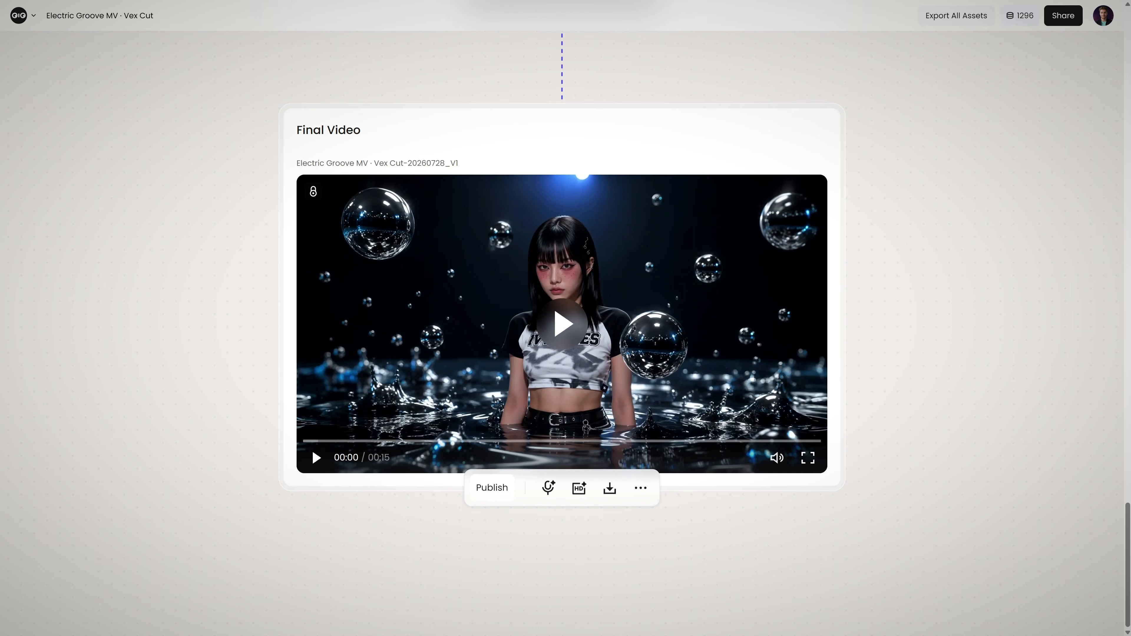
Step: Download the final video of the Electric Groove MV
{"action": "mouse_move", "coordinate": [609, 489]}
{"action": "left_click", "coordinate": [626, 519]}
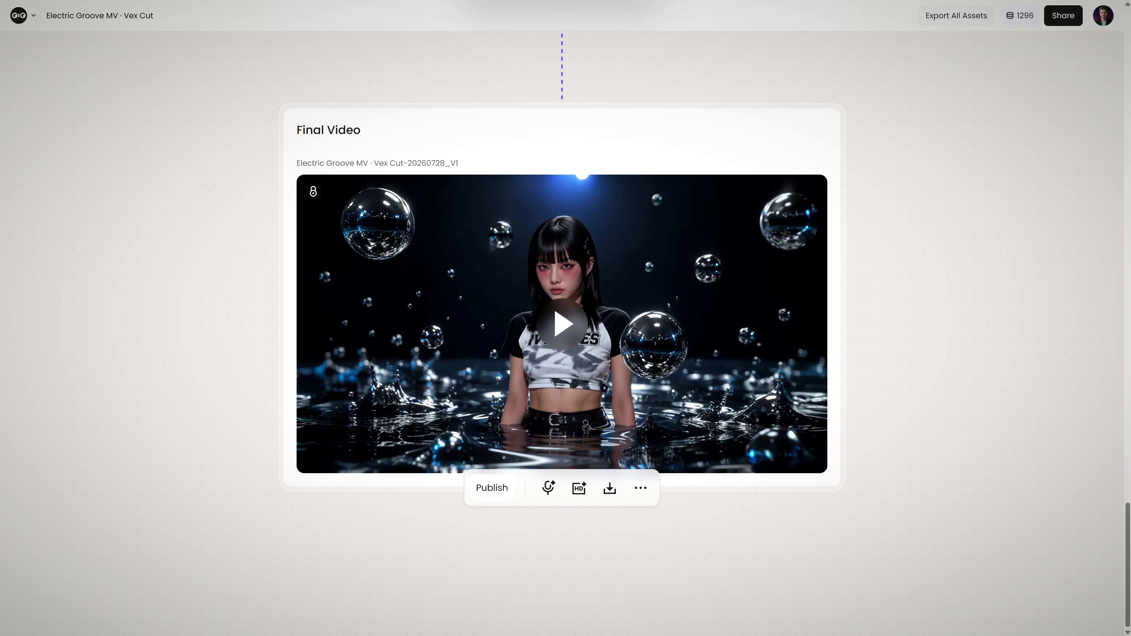